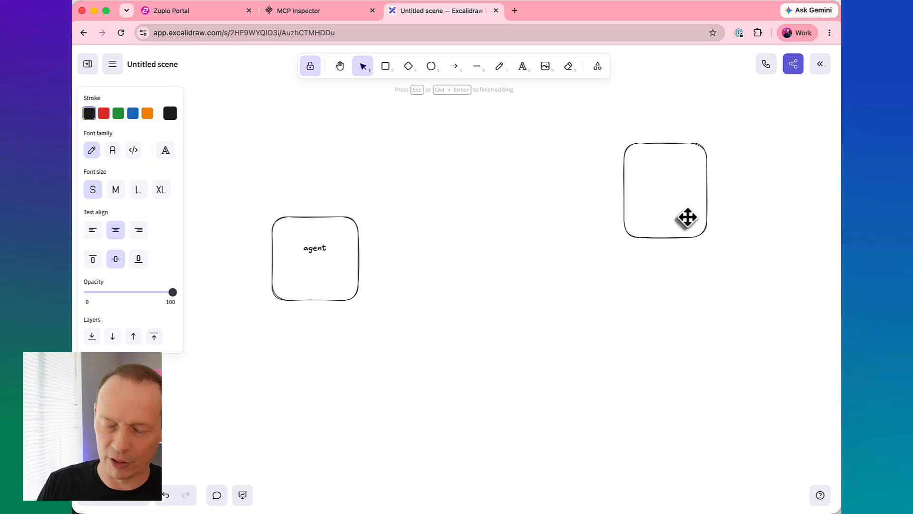
- Label the empty box "REST / GraphQL API"
text(REST / Graph)
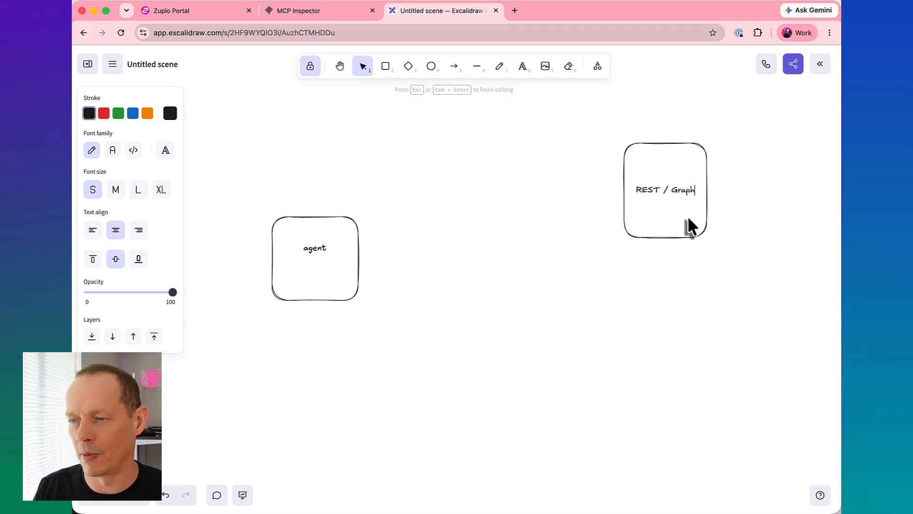
text(QL)
text( SPI)
key(BackSpace)
key(BackSpace)
key(BackSpace)
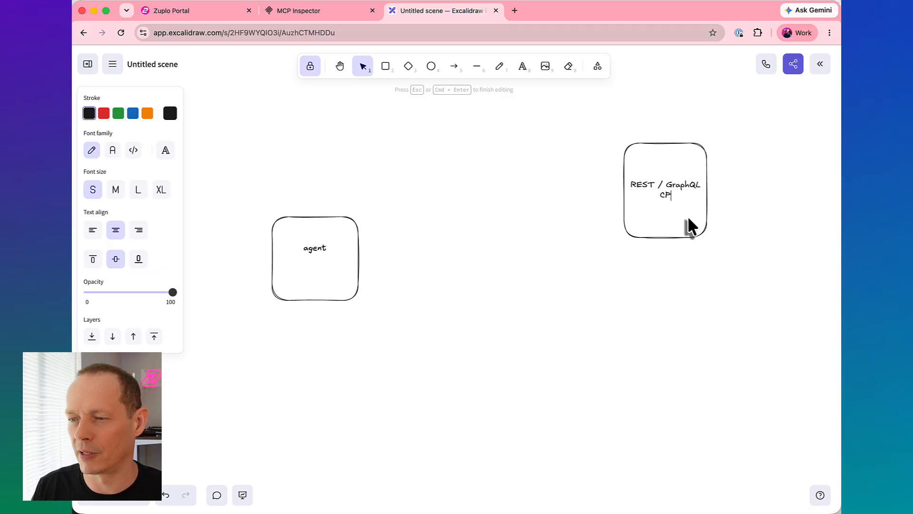
text(API)
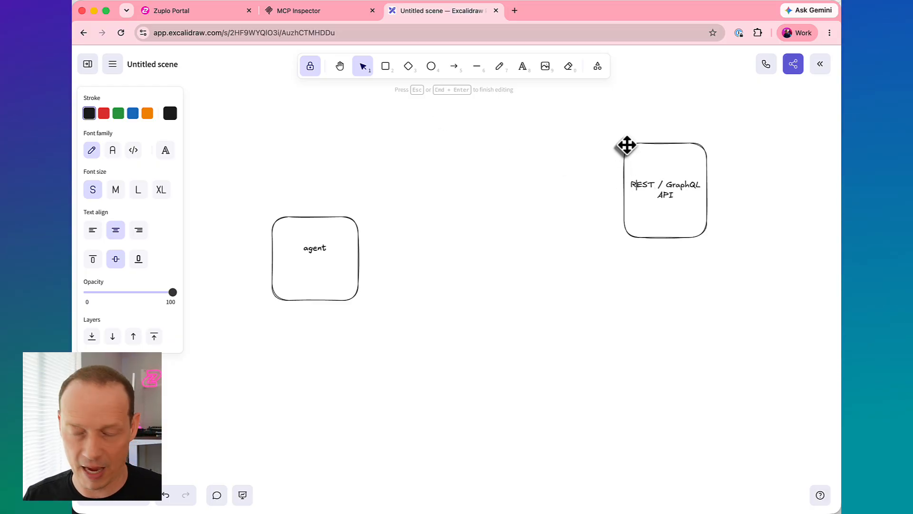
- Duplicate the API box directly below itself, label the copy "MCP Server", and shift it slightly away from the original
text(1)
drag(675, 177, 675, 297)
key(Return)
text(MCP Server)
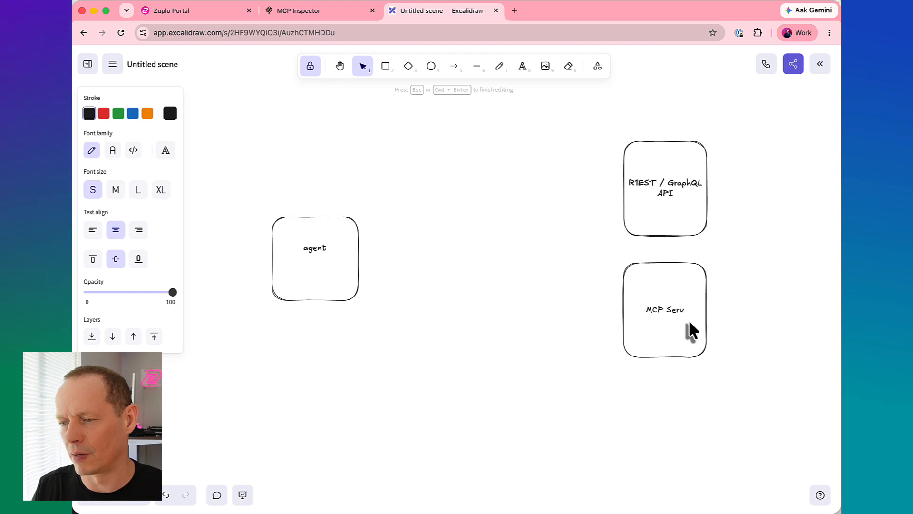
click(577, 276)
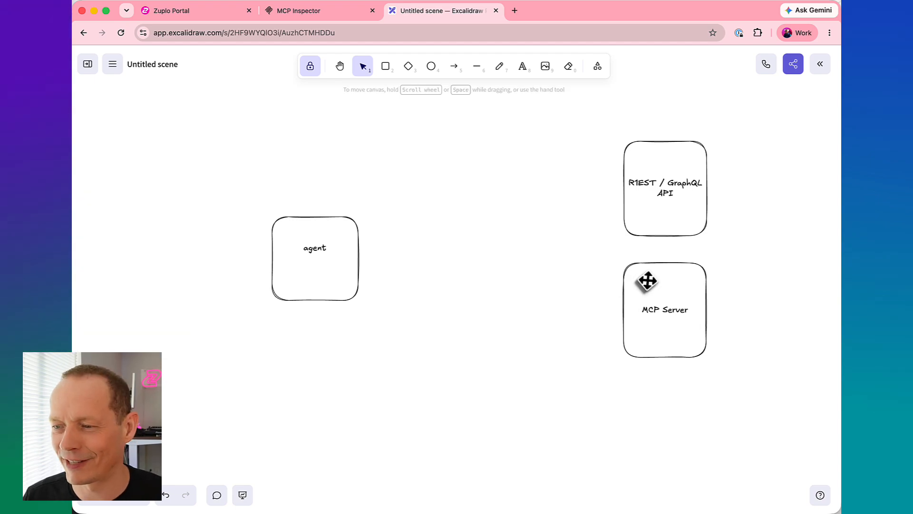
drag(651, 274, 655, 277)
click(582, 261)
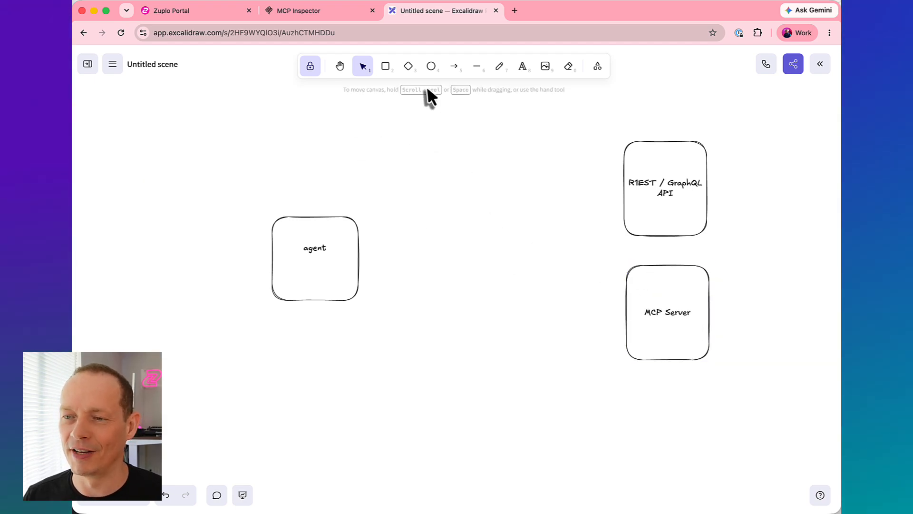
- Draw a rounded box between the agent and the right-hand boxes, labelled "zuplo MCP GW" with the lines "authN tx" and "authZk" below
click(386, 66)
drag(452, 196, 487, 264)
drag(516, 290, 542, 314)
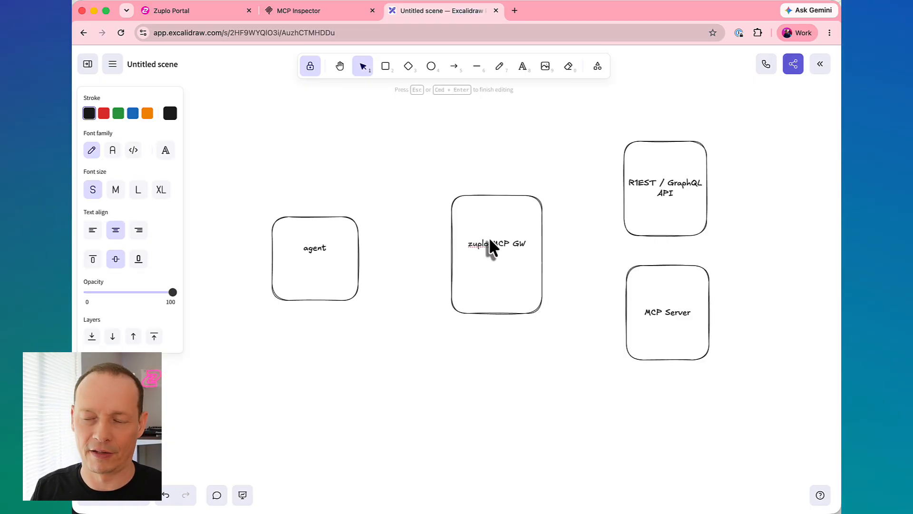
text(authN tx)
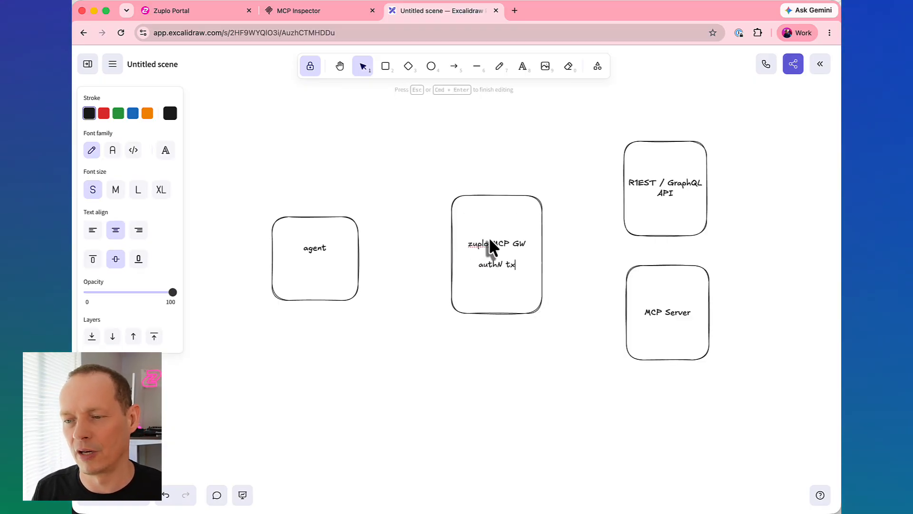
key(Return)
text(aut)
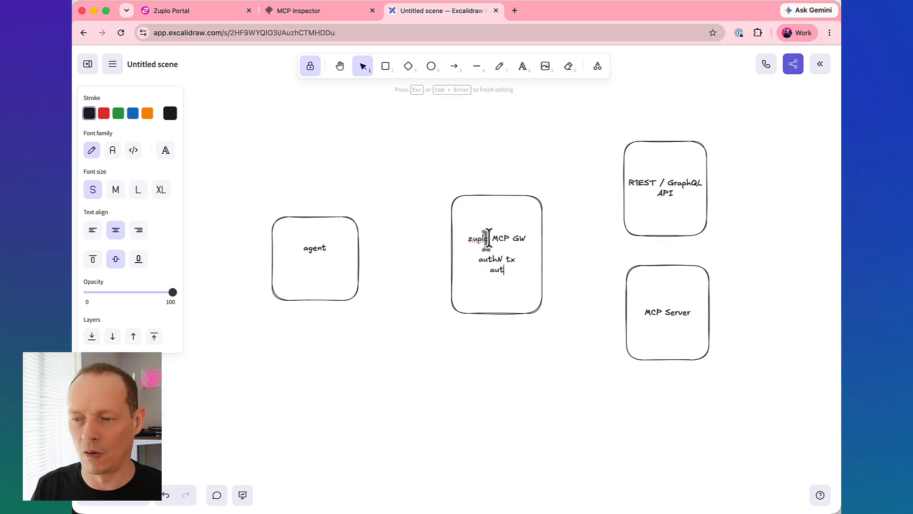
text(hZ)
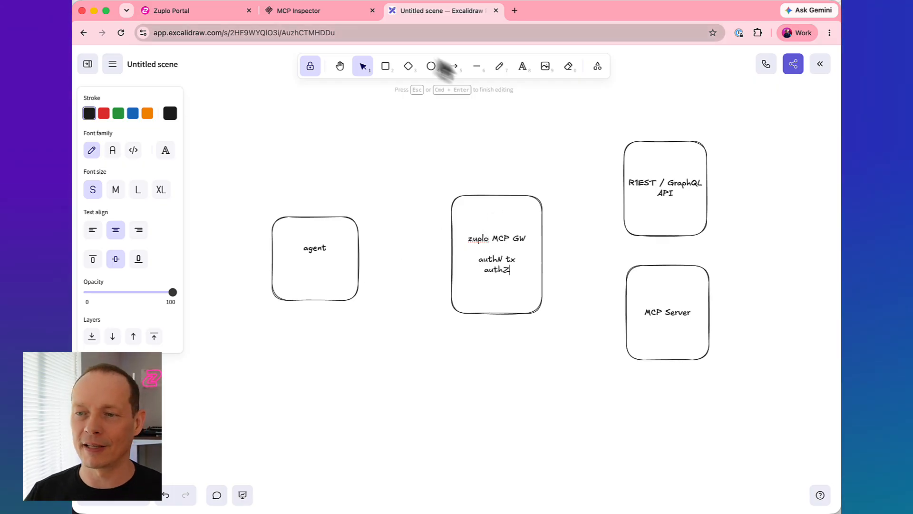
text(k)
key(Escape)
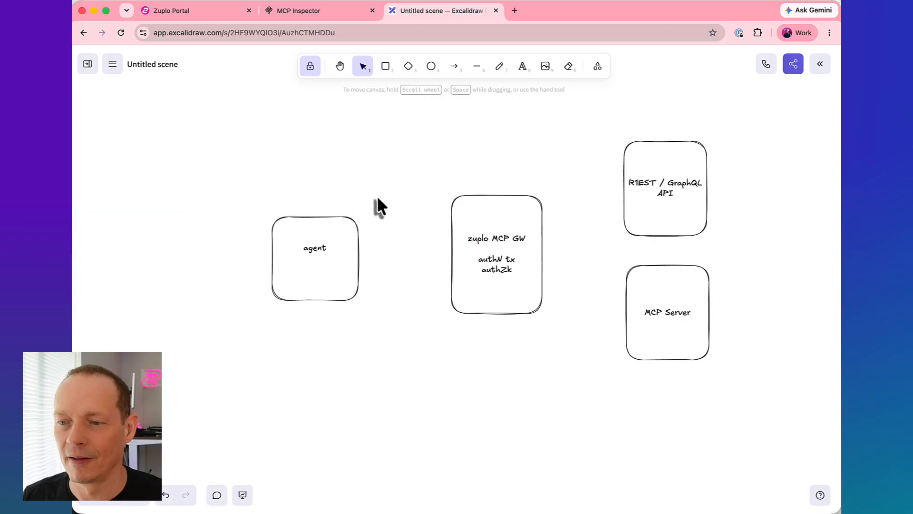
- Point out the agent box, its path to the gateway, and the API box with the laser pointer
key(k)
drag(305, 194, 270, 201)
mouse_move(270, 324)
mouse_down()
mouse_move(351, 295)
mouse_move(327, 259)
mouse_up()
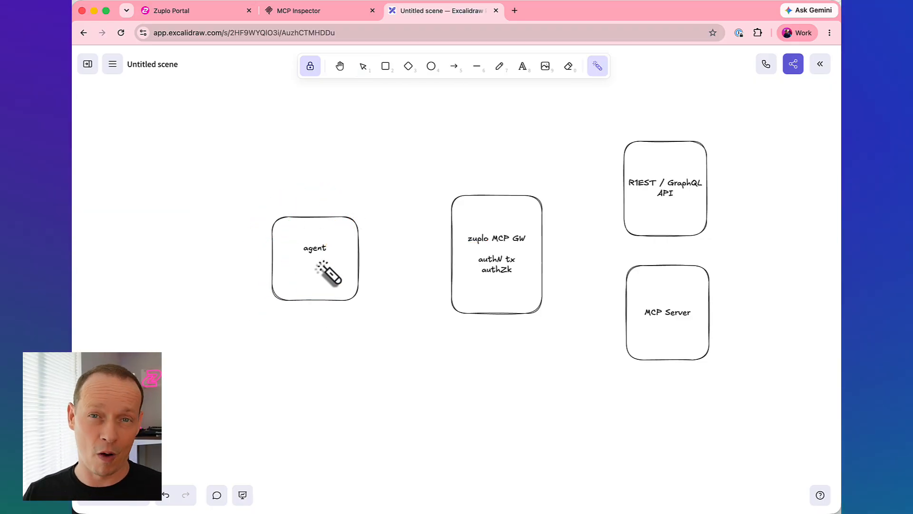
drag(381, 263, 440, 261)
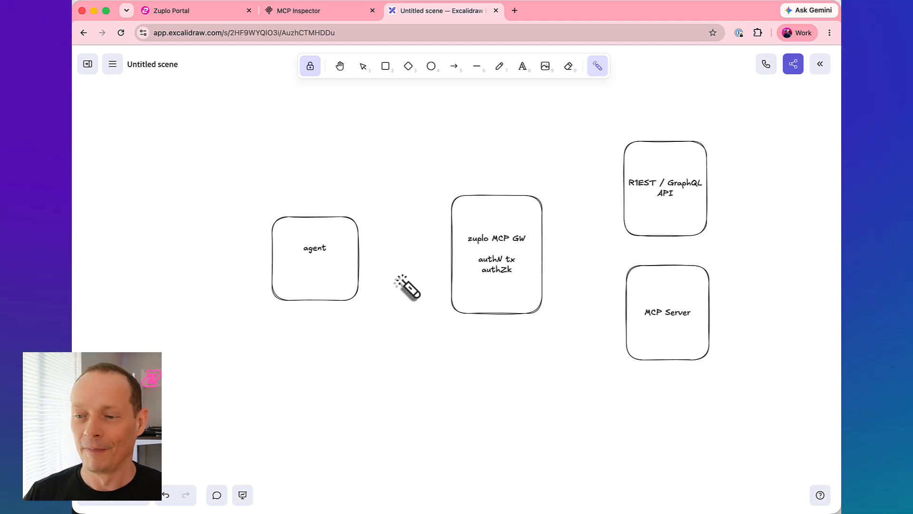
mouse_move(500, 223)
mouse_down()
mouse_move(510, 214)
mouse_move(511, 237)
mouse_up()
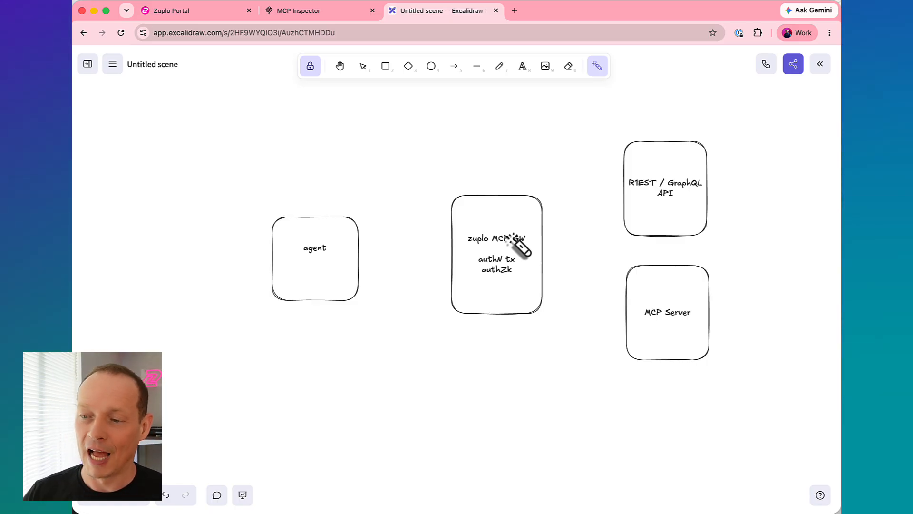
mouse_move(547, 230)
mouse_down()
mouse_move(629, 188)
mouse_move(635, 164)
mouse_move(619, 205)
mouse_move(700, 204)
mouse_up()
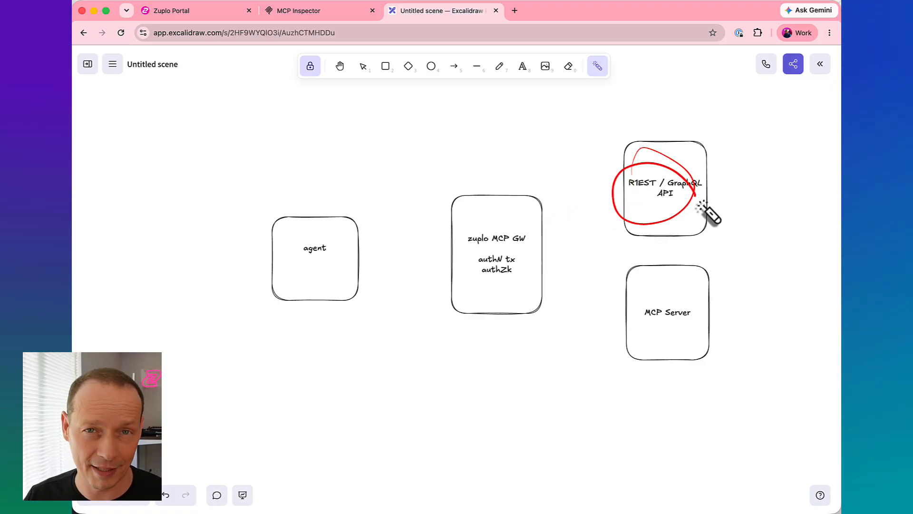
mouse_move(623, 198)
mouse_down()
mouse_move(610, 166)
mouse_move(629, 200)
mouse_up()
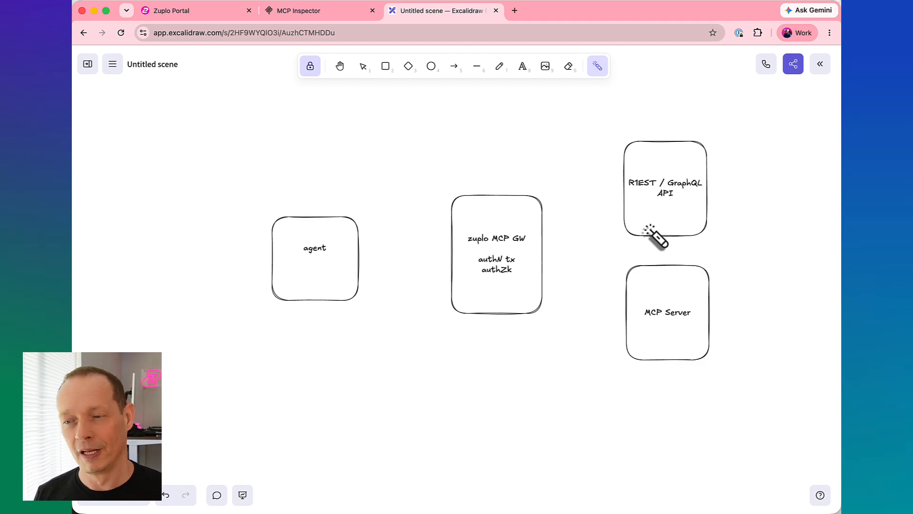
- Add the lines "GCP IAM" and "Service Identity" beneath the agent label, separated by blank lines
click(522, 69)
click(314, 271)
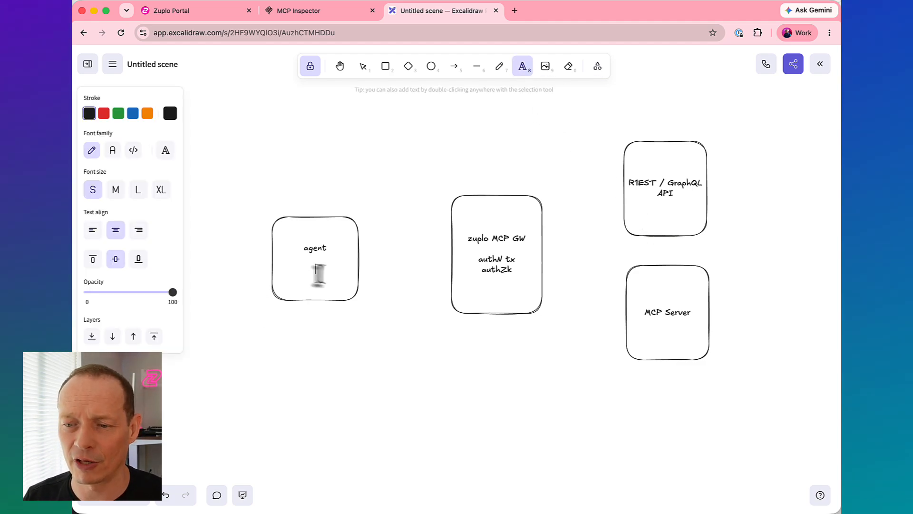
text(GCP)
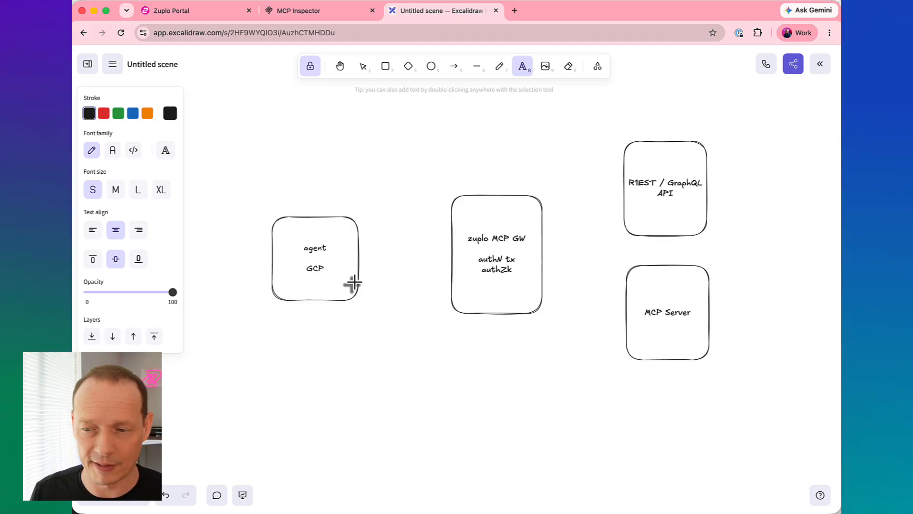
text(IAM)
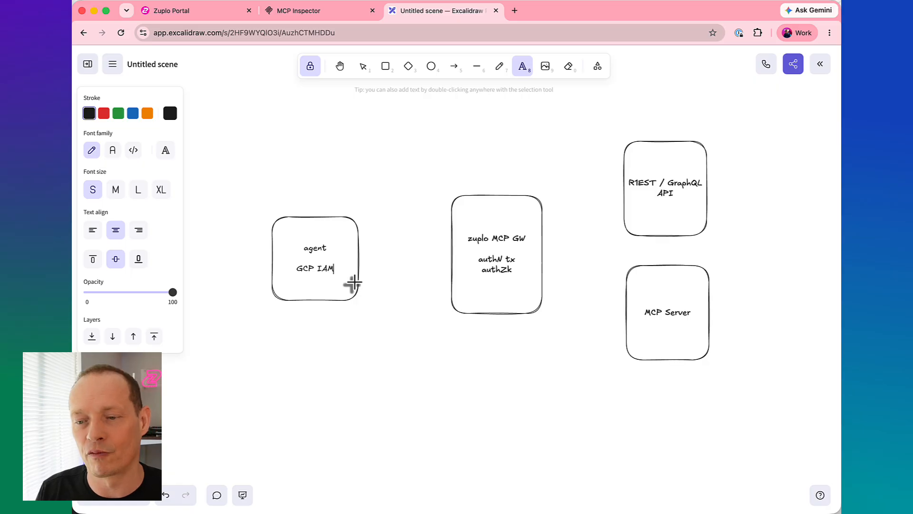
key(Return)
key(Return)
text(Service Identity)
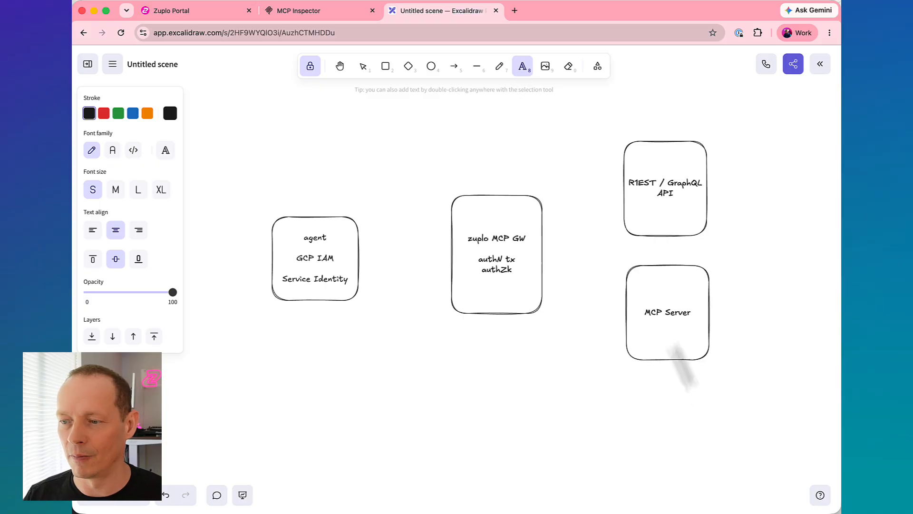
- Add the line "GCP IAM" beneath the MCP Server label, separated by a blank line
click(663, 326)
click(690, 318)
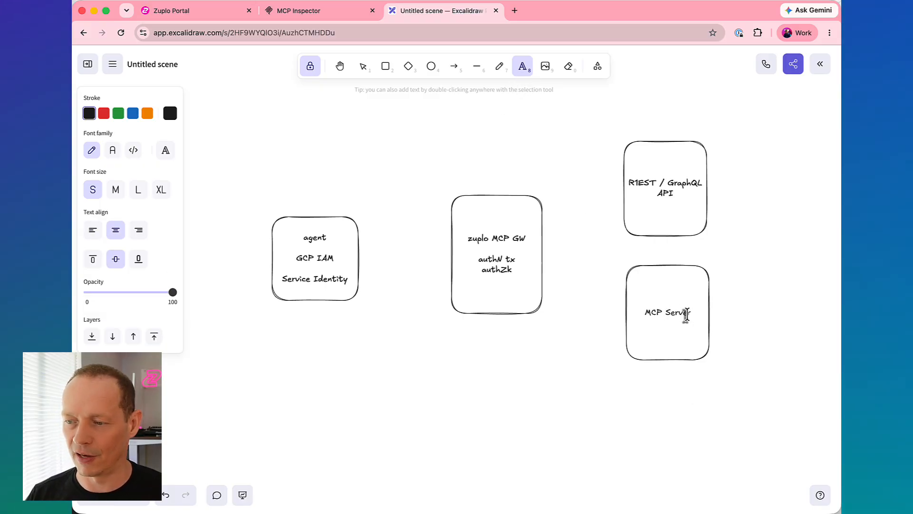
key(Return)
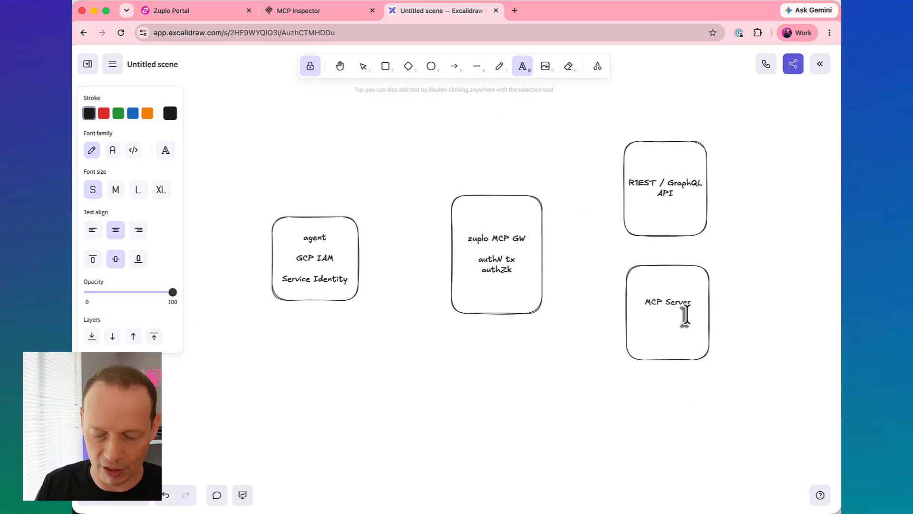
text(GCP IAM)
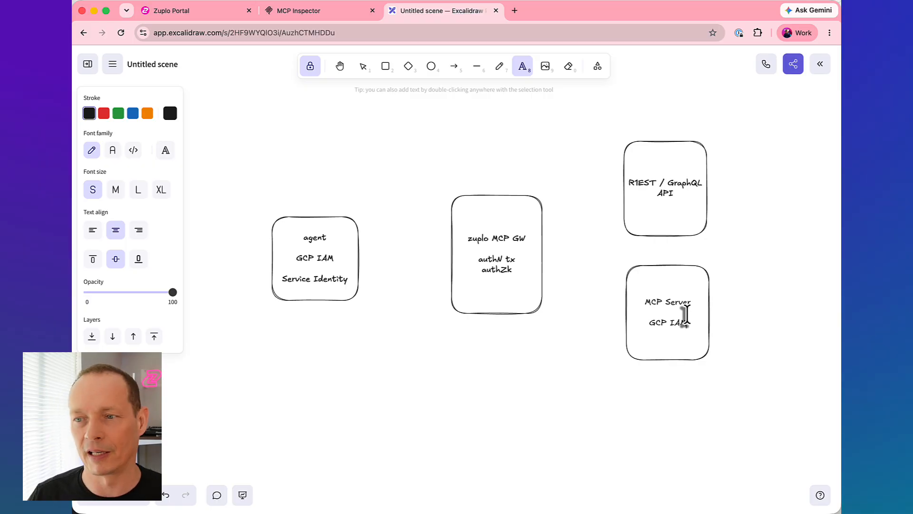
- Draw arrows from the agent to the gateway and from the gateway to the API and MCP Server boxes
click(454, 67)
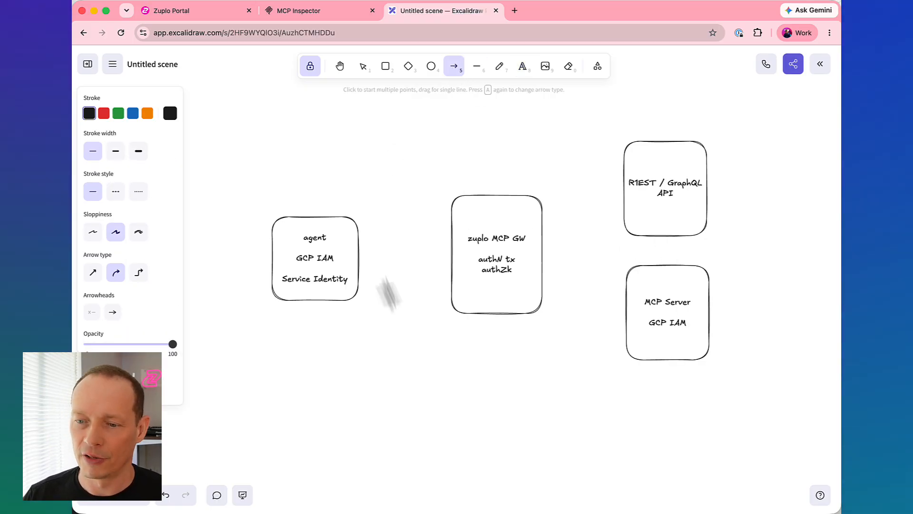
drag(361, 259, 449, 254)
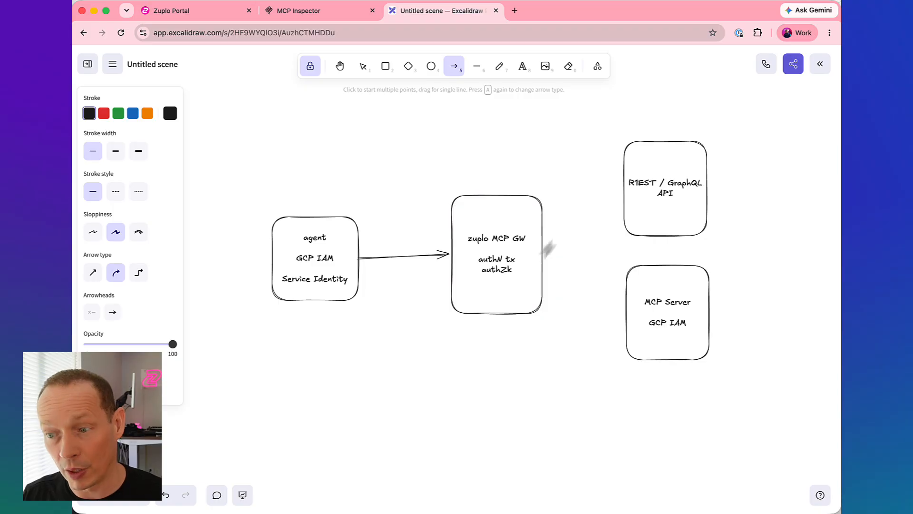
drag(549, 248, 620, 194)
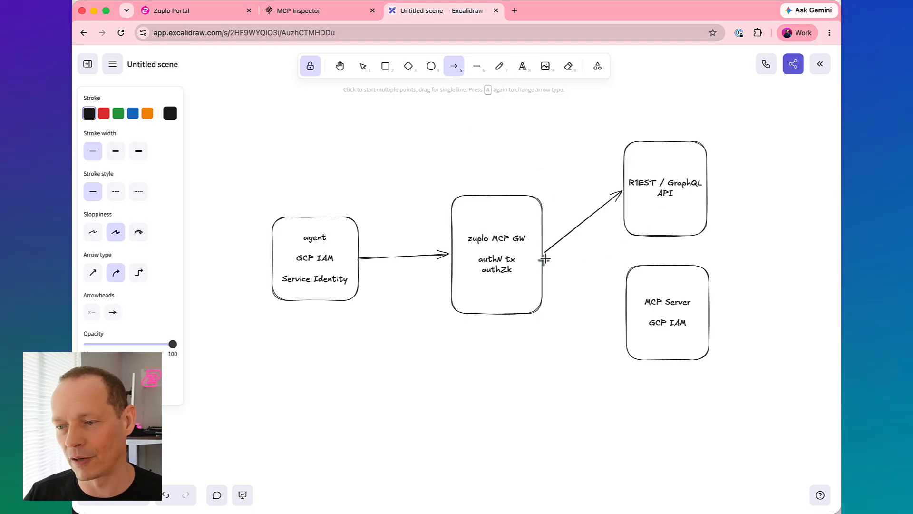
drag(544, 258, 620, 310)
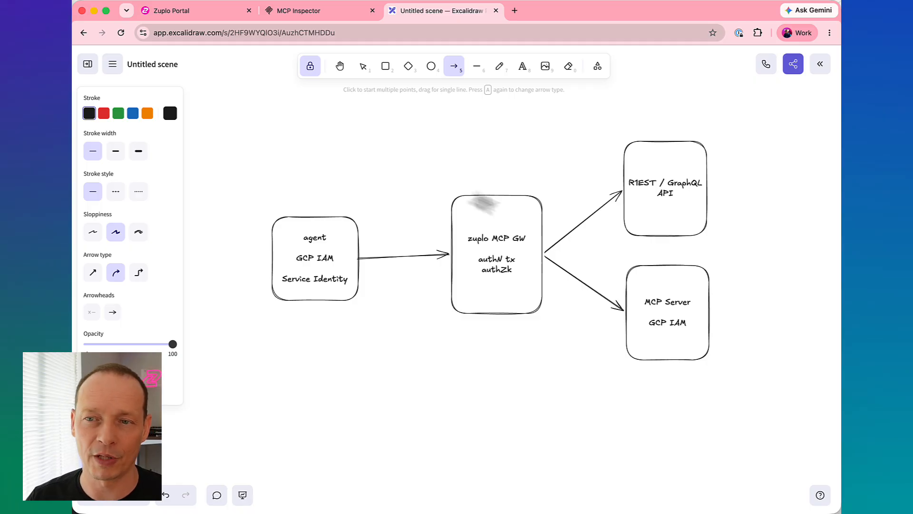
- Switch to the Zuplo Portal, open routes.oas.json, and review the mcp-gway project's environment variables
click(207, 15)
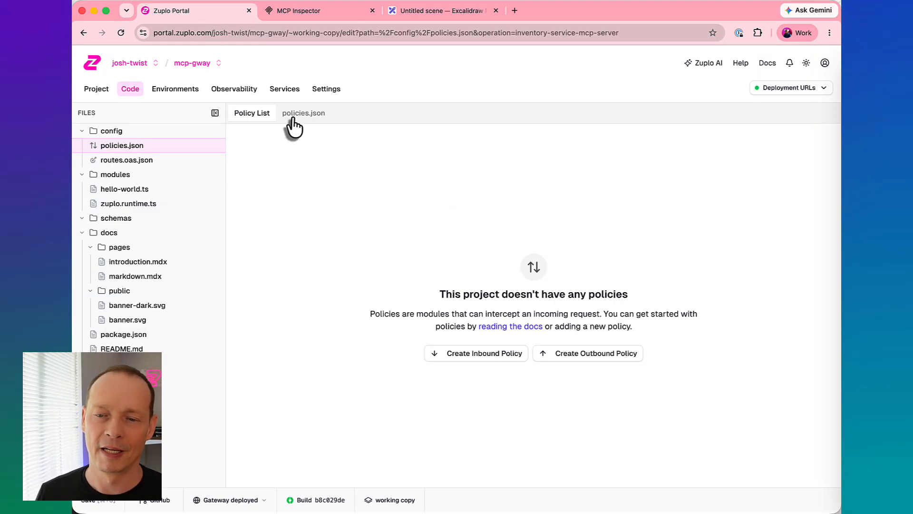
click(145, 162)
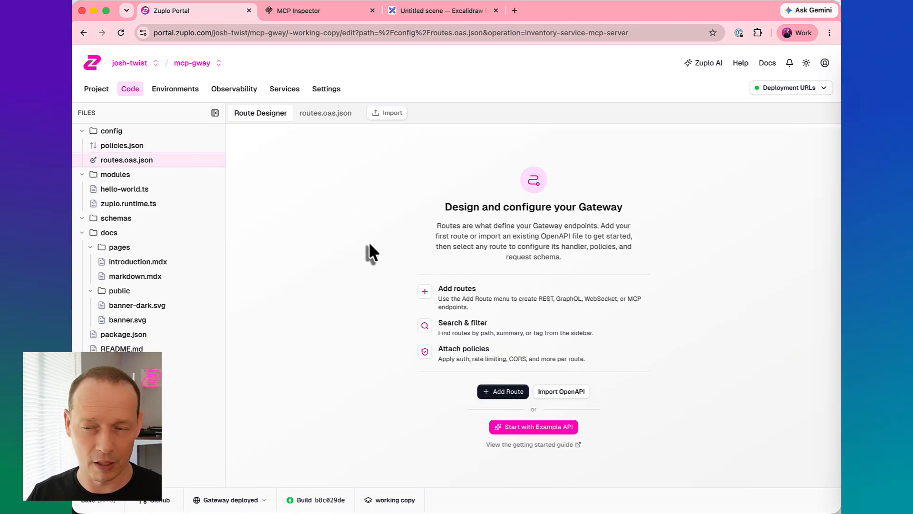
click(325, 91)
click(227, 222)
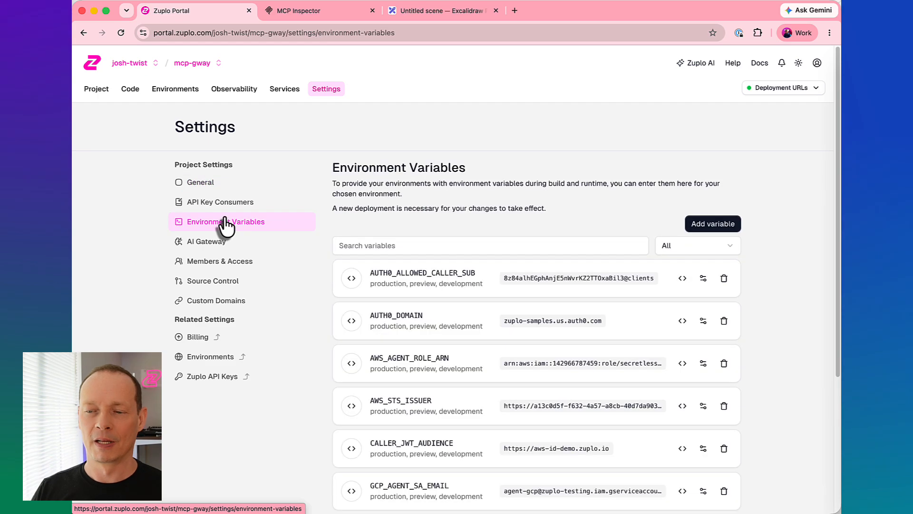
scroll(524, 365, down, 4)
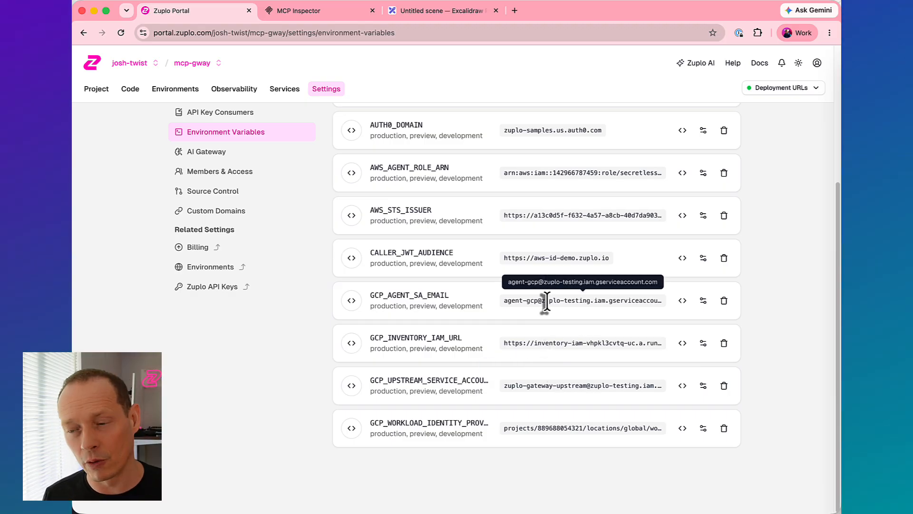
scroll(546, 301, up, 5)
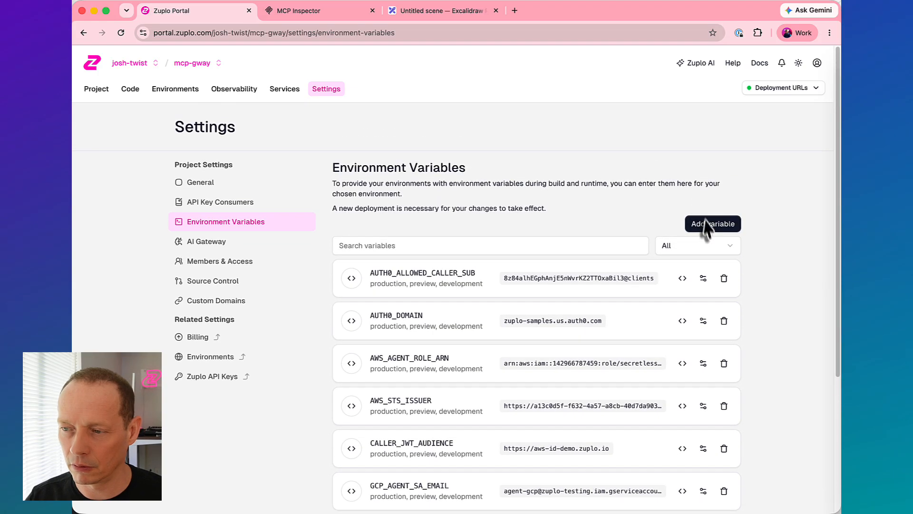
- Inspect the Secret option for a new environment variable, discard the entry, and review the existing GCP variables
click(709, 225)
click(309, 235)
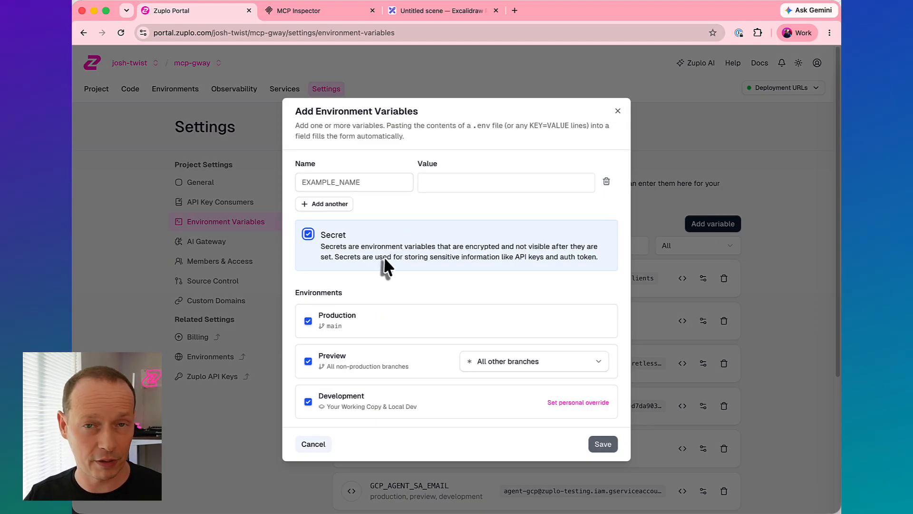
click(308, 234)
click(618, 111)
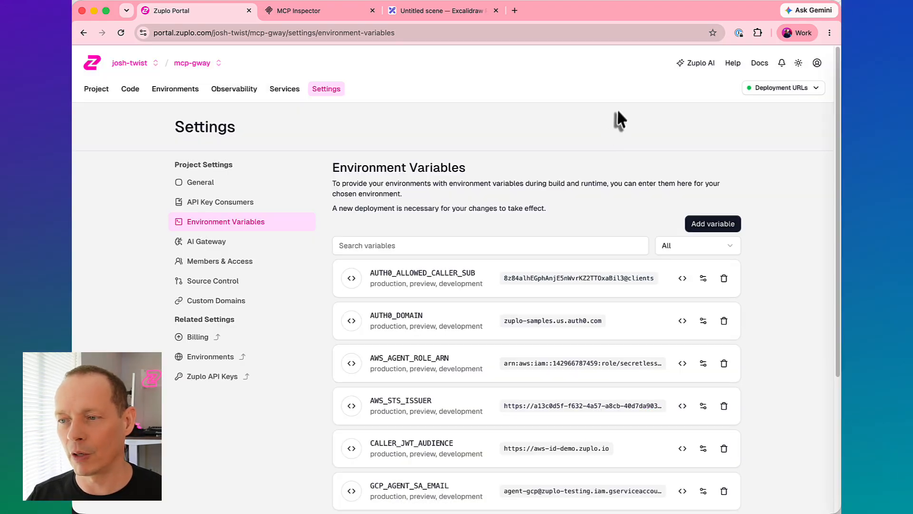
scroll(493, 353, down, 5)
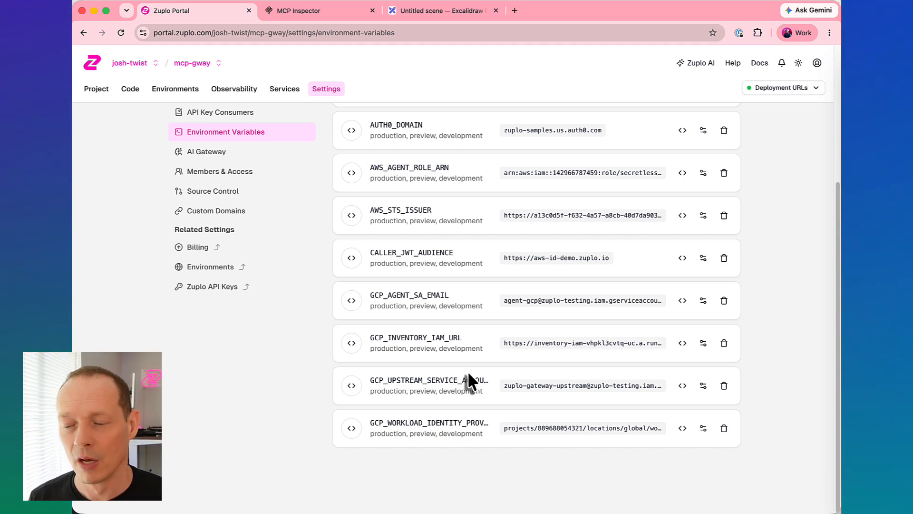
- Review the project's environment variables and return to the route designer for routes.oas.json
scroll(468, 380, up, 3)
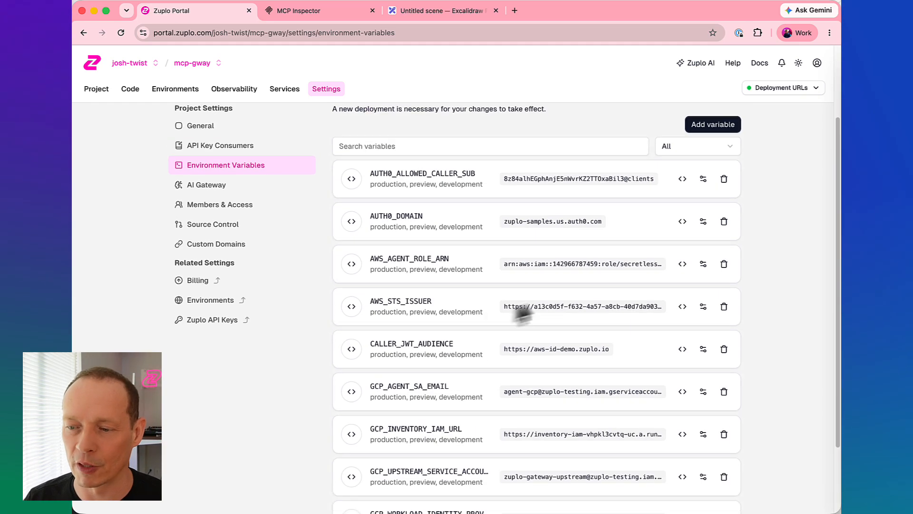
scroll(468, 380, down, 3)
scroll(420, 264, up, 4)
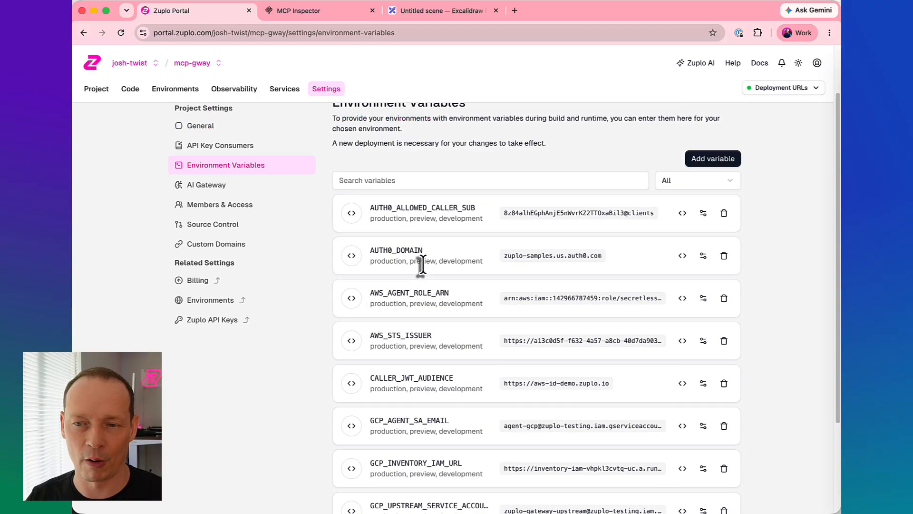
click(130, 90)
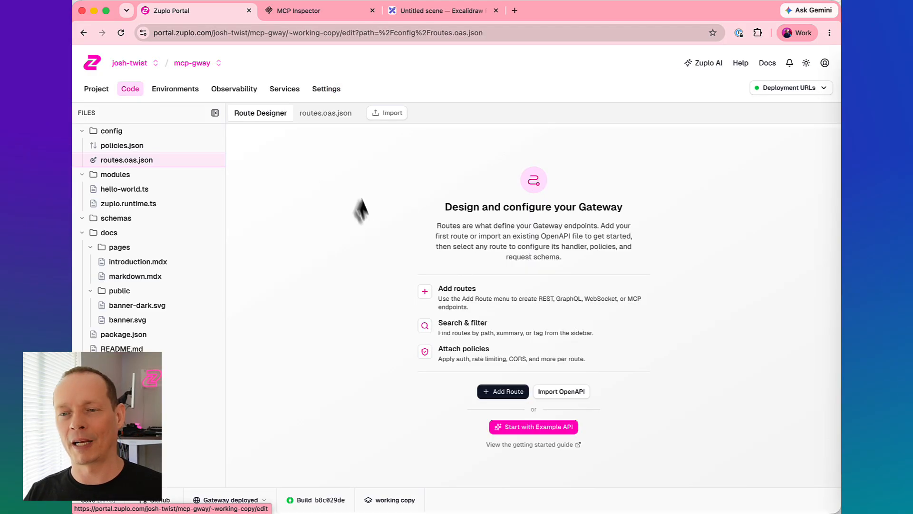
- Switch to the Excalidraw diagram and move the MCP Server box slightly down and away from the gateway
click(327, 11)
click(387, 12)
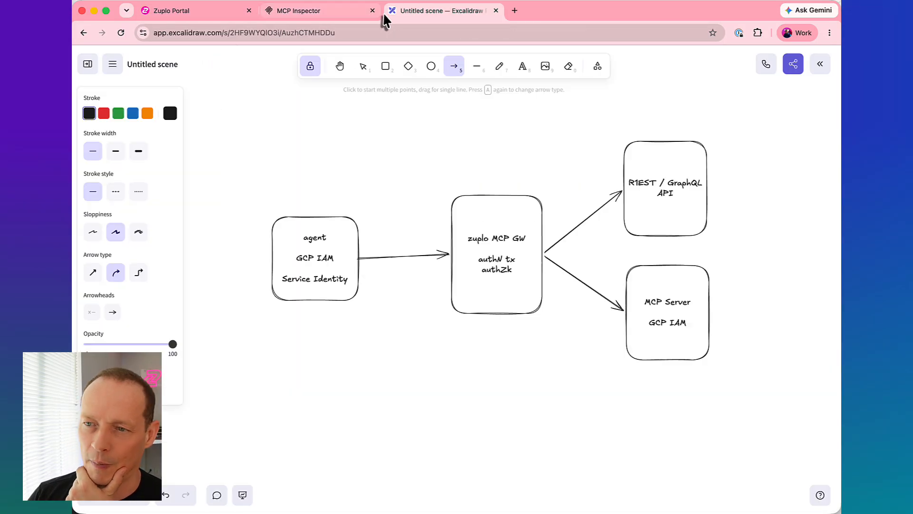
key(a)
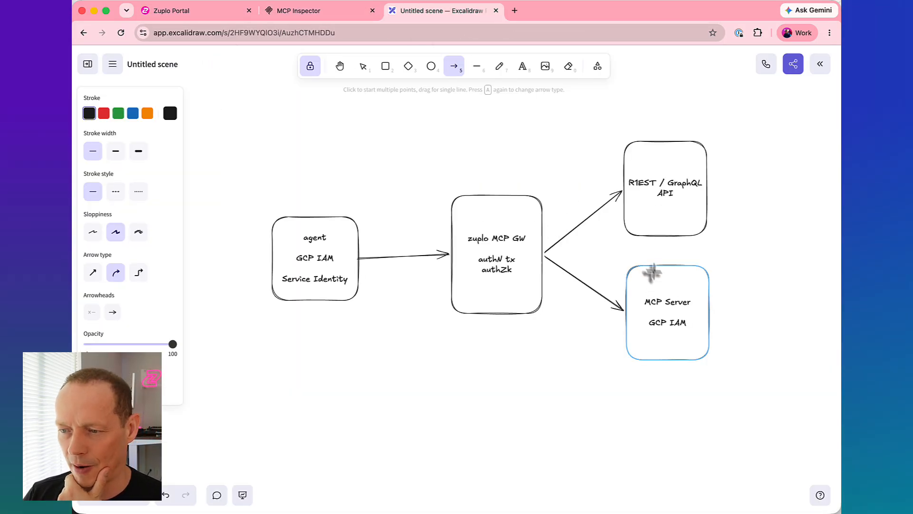
click(363, 67)
drag(663, 279, 673, 291)
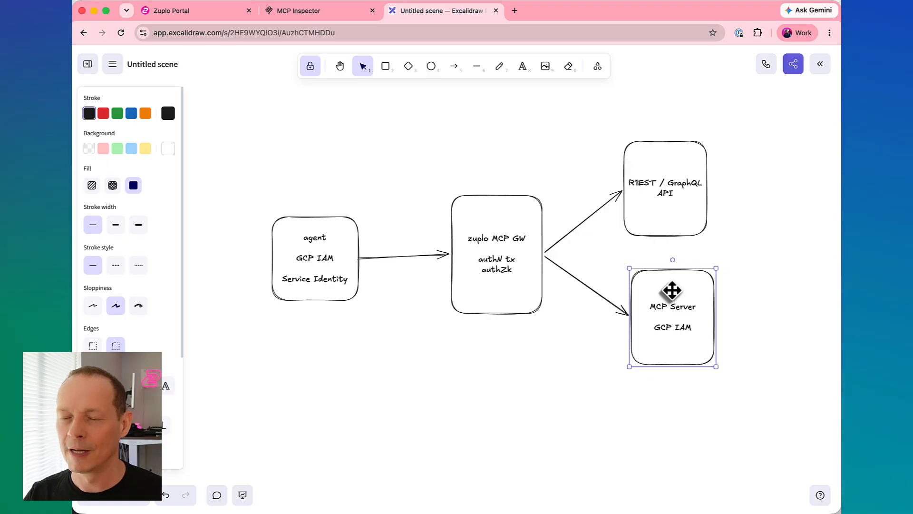
drag(672, 290, 673, 290)
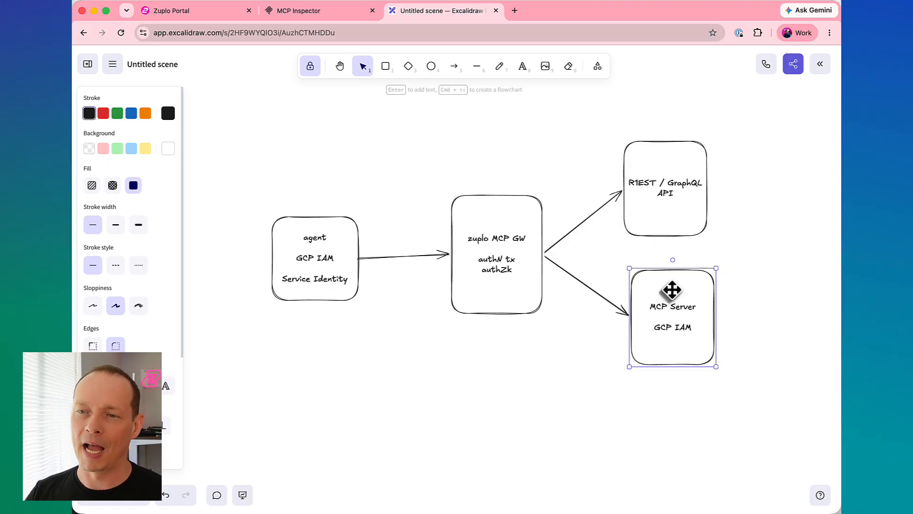
- Return to the Zuplo Portal and start a new MCP Gateway Virtual Server route with a custom MCP server
click(196, 13)
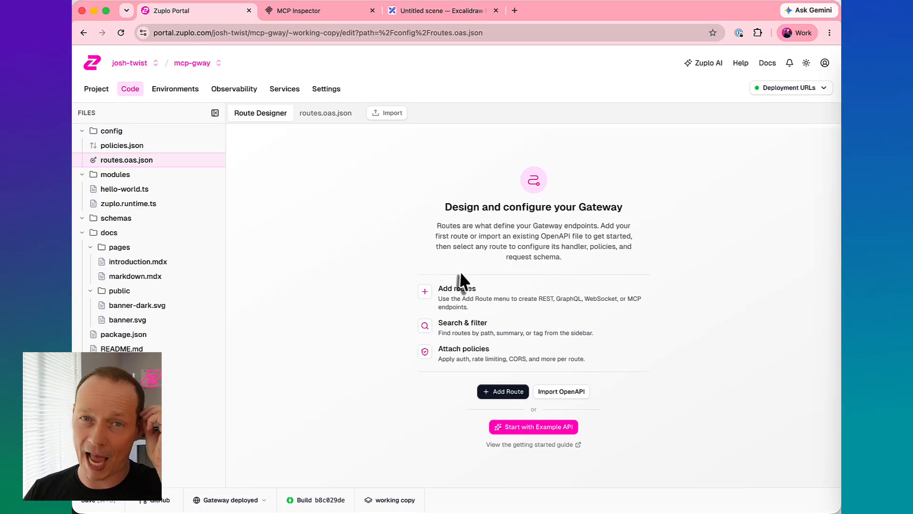
click(505, 391)
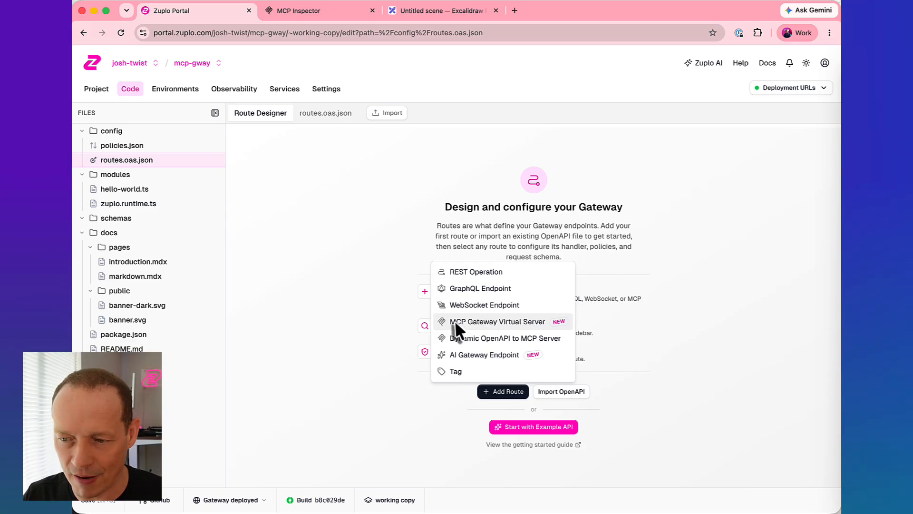
click(497, 322)
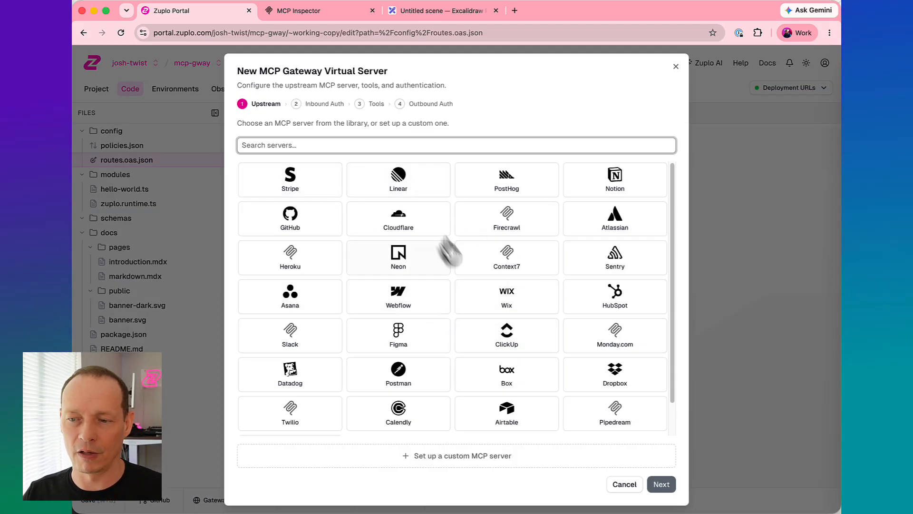
click(451, 463)
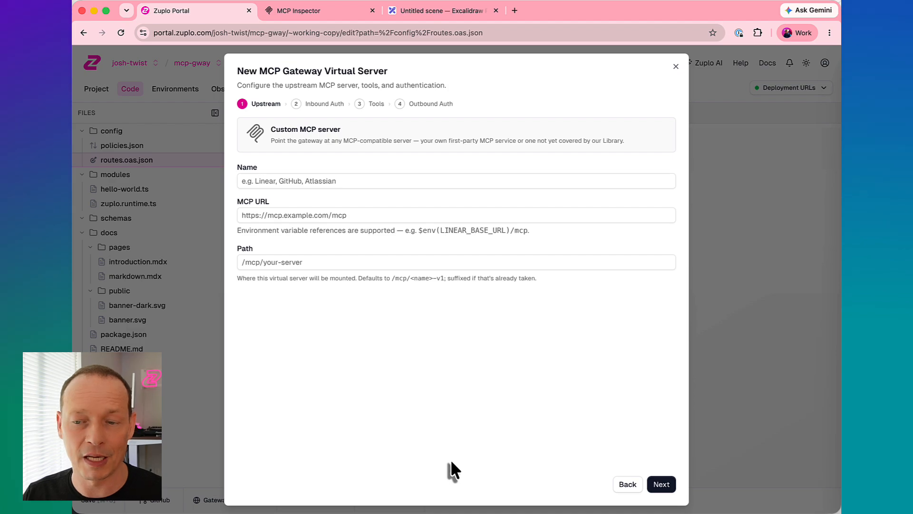
- Name the custom MCP server "Inventory Service"
click(309, 183)
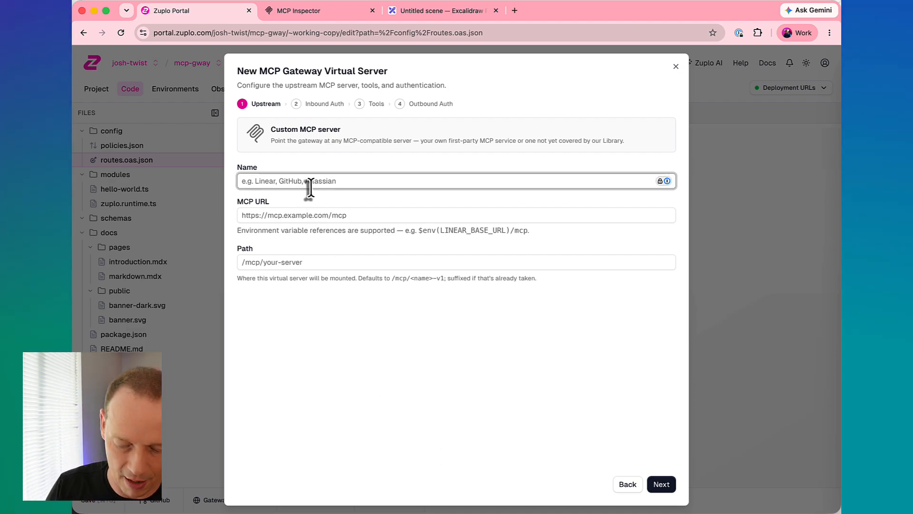
text(Inventory Service)
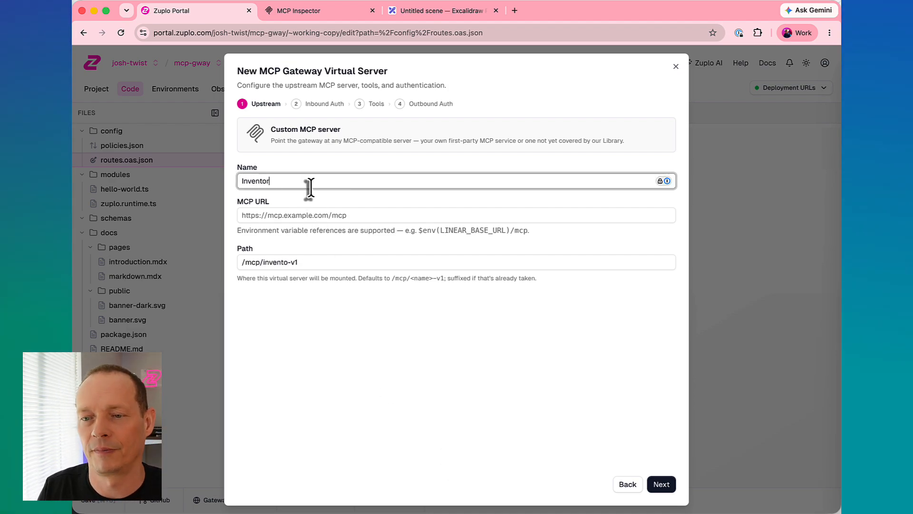
click(302, 212)
key(super+Tab)
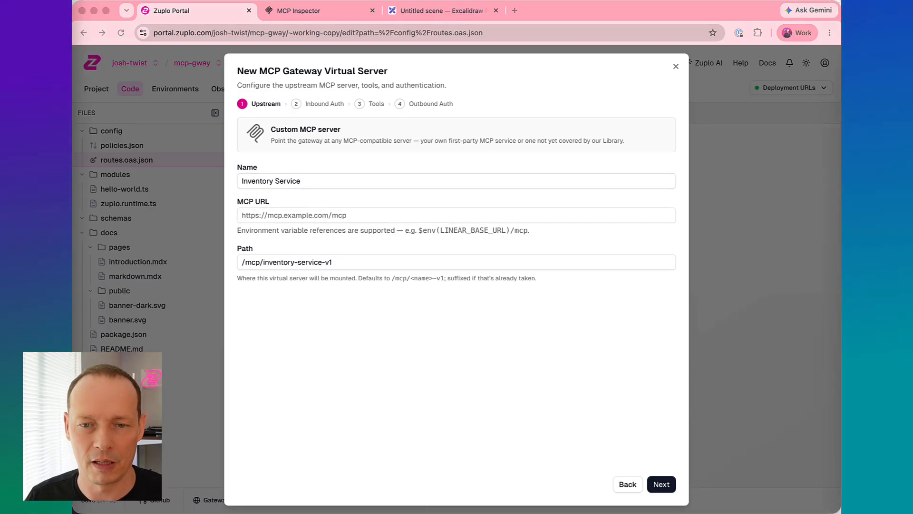
click(283, 212)
text(https://inventory-iam-vhpkl3cvtq-uc.a.run.app/mcp)
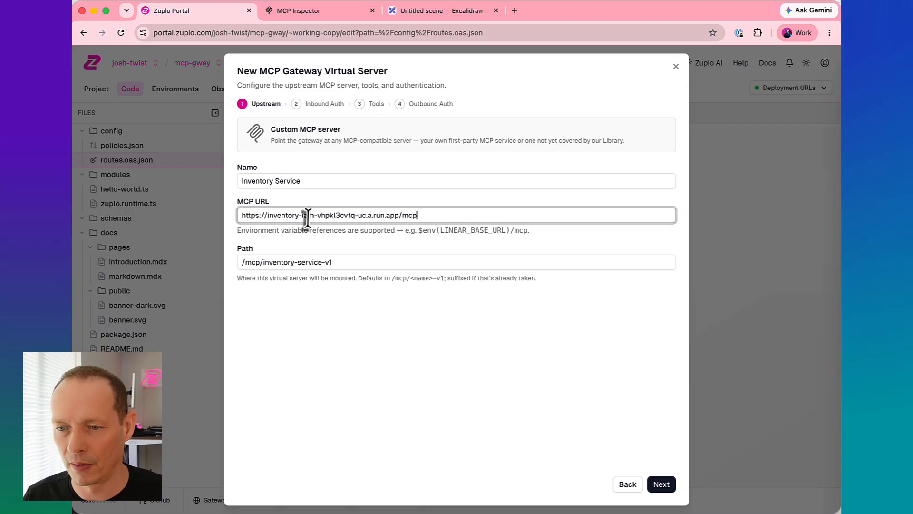
click(662, 487)
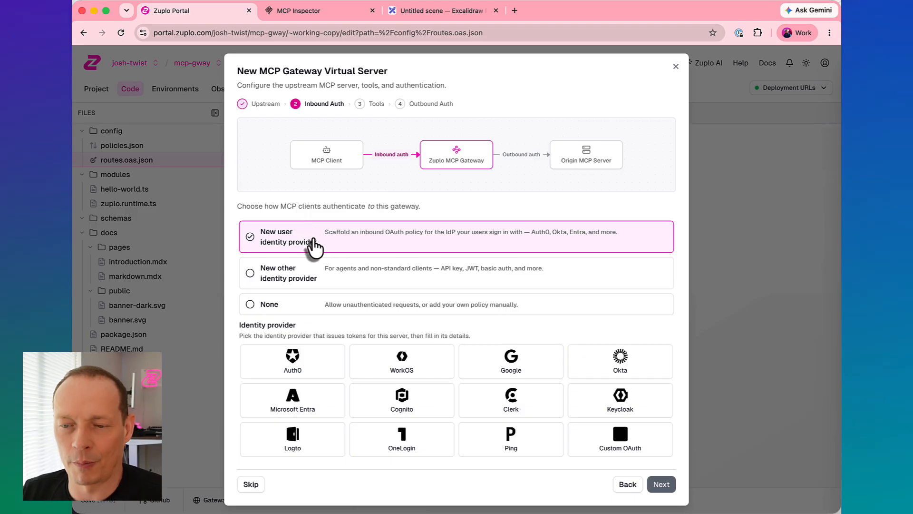
- Choose a new other identity provider with the JWT Auth policy and proceed to its configuration
click(309, 278)
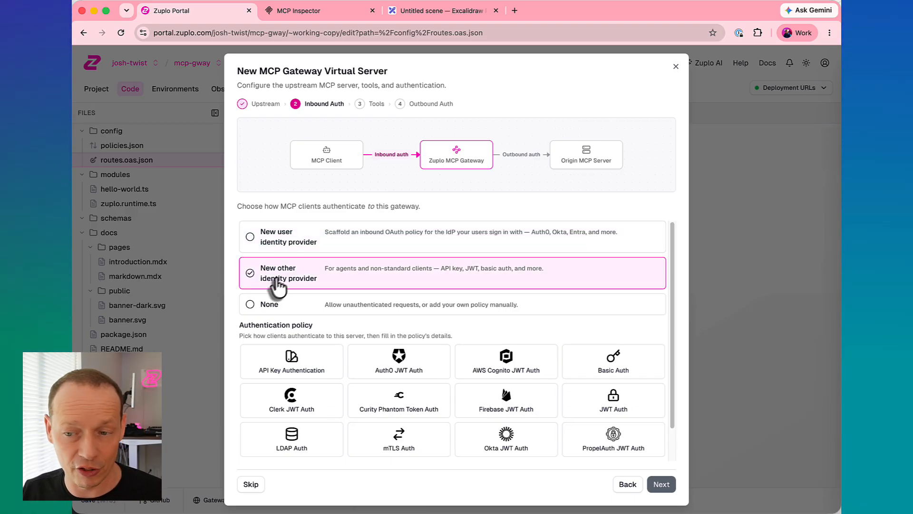
scroll(523, 380, down, 1)
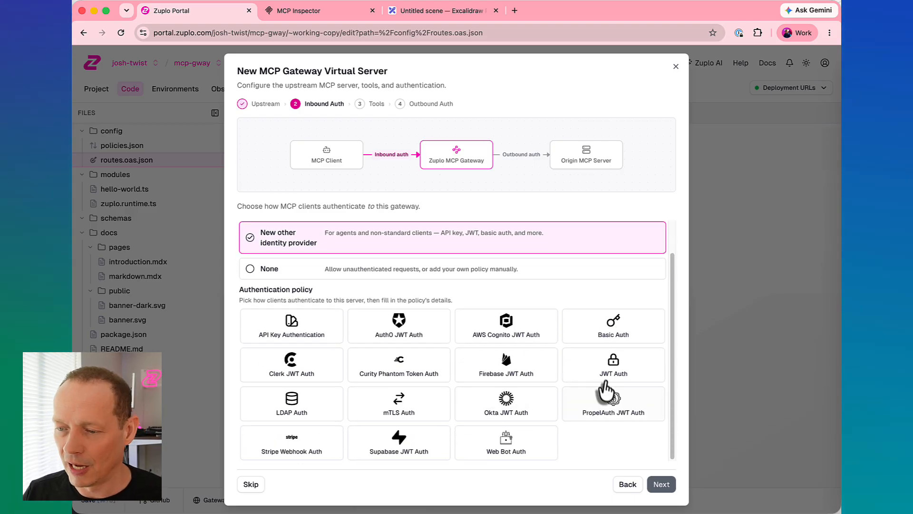
click(608, 371)
click(662, 485)
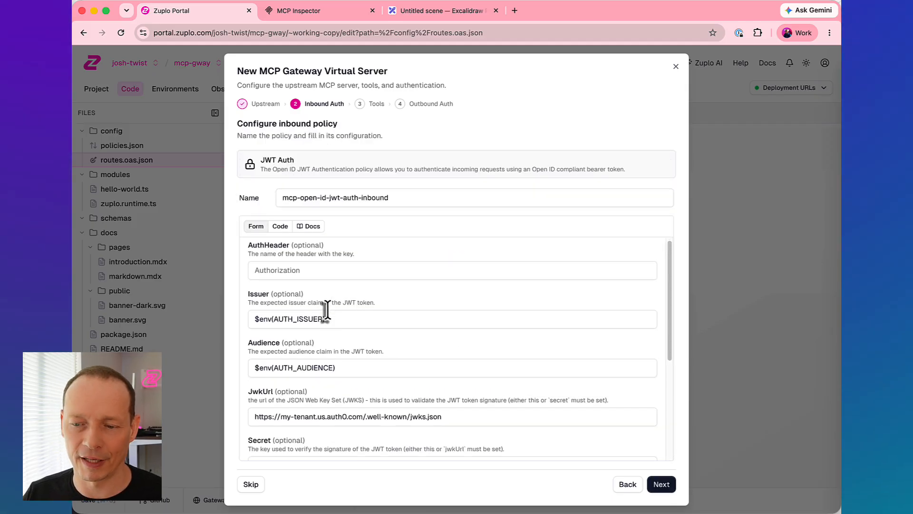
- Clear the JWT policy's Issuer and set its Audience to $env(CALLER_JWT_AUDIENCE)
scroll(326, 312, down, 1)
triple_click(332, 299)
key(BackSpace)
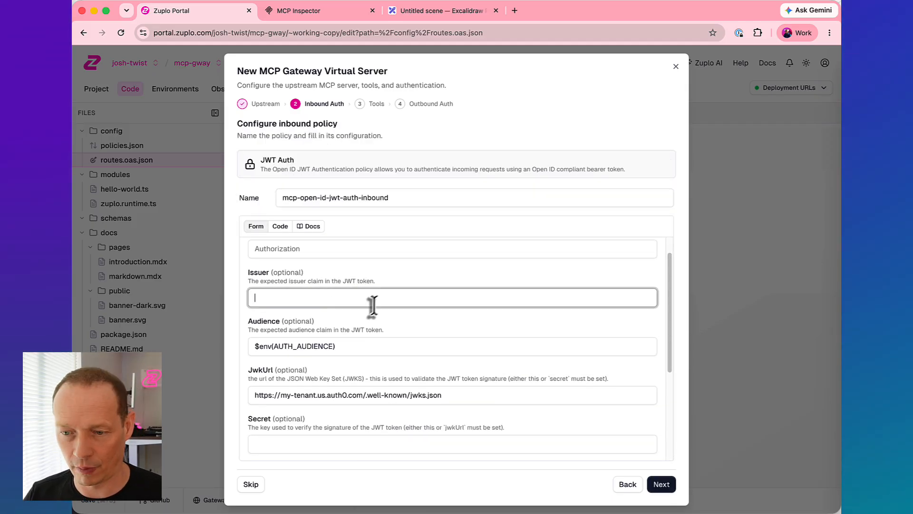
key(super+Tab)
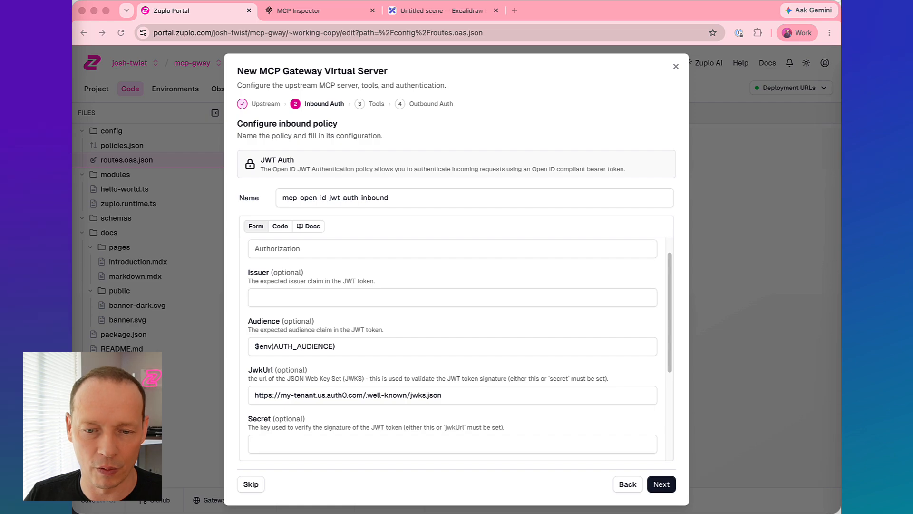
key(super+Tab)
triple_click(352, 346)
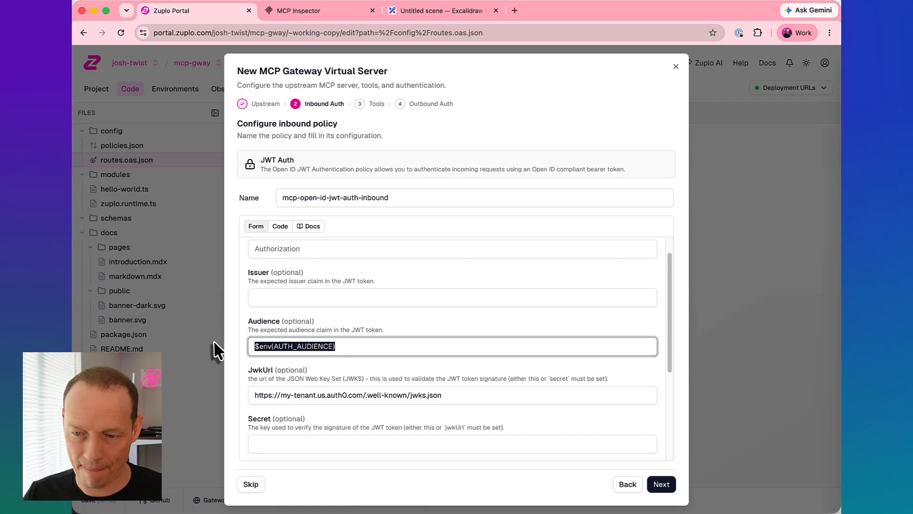
text($env(CALLER_JWT_AUDIENCE))
key(super+Tab)
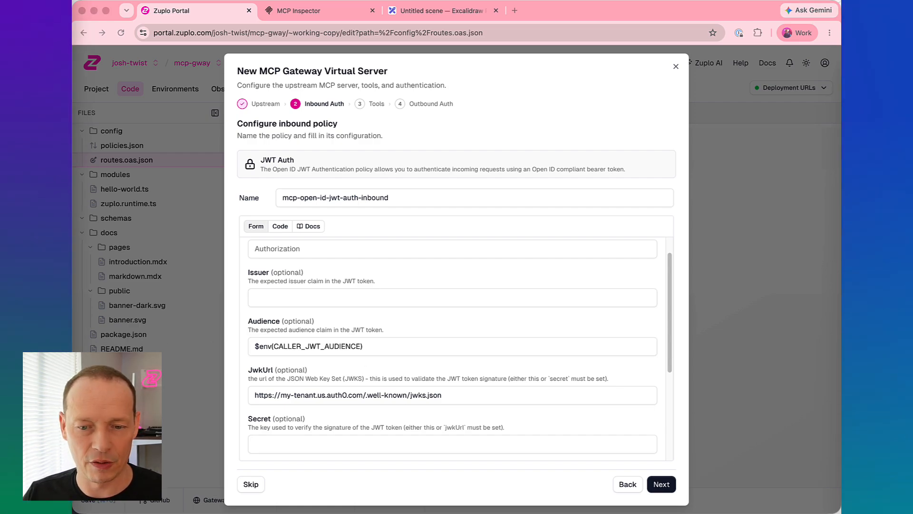
key(super+Tab)
triple_click(466, 396)
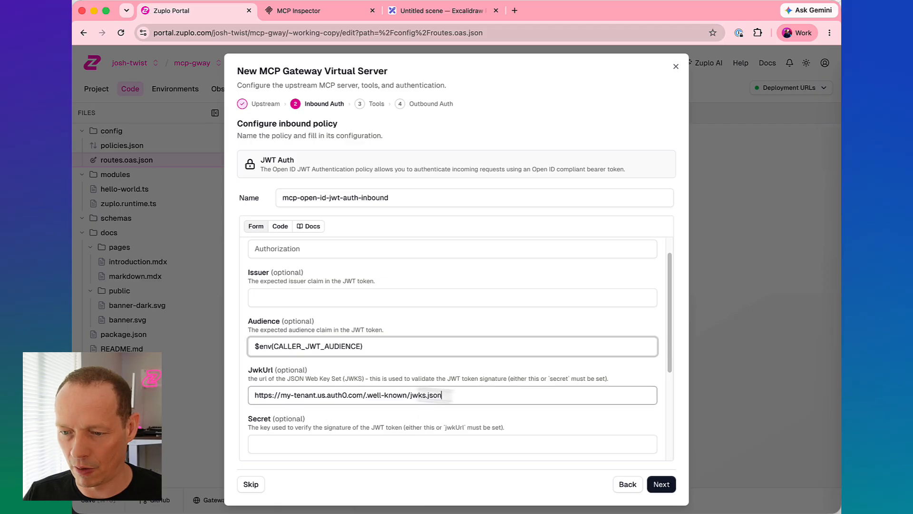
text(https://www.googleapis.com/oauth2/v3/certs)
click(383, 380)
scroll(383, 380, down, 5)
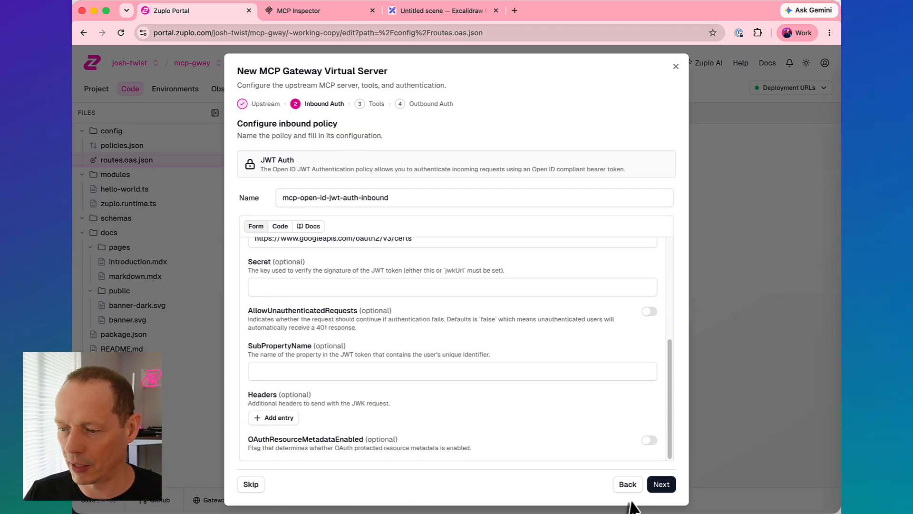
click(661, 484)
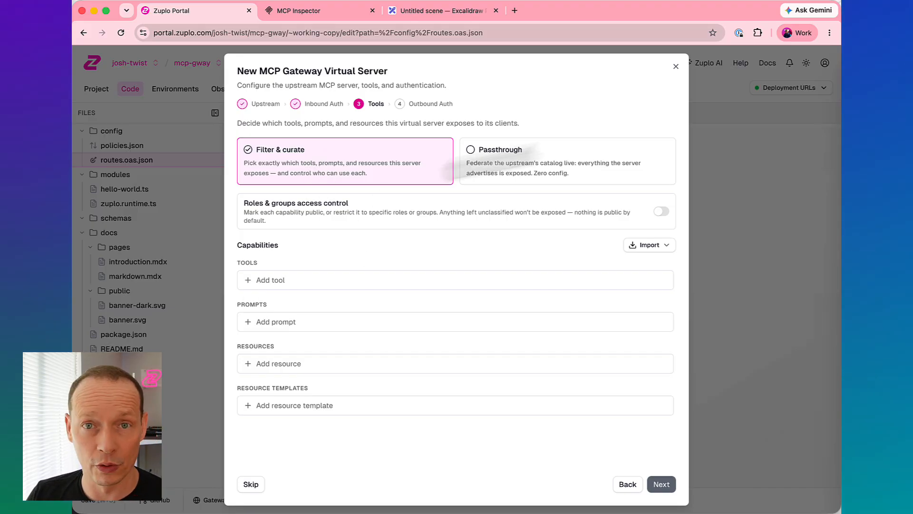
- Use Filter & curate and add the check_availability and list_inbound tools by importing the server card file mcp-server-card.json
click(578, 169)
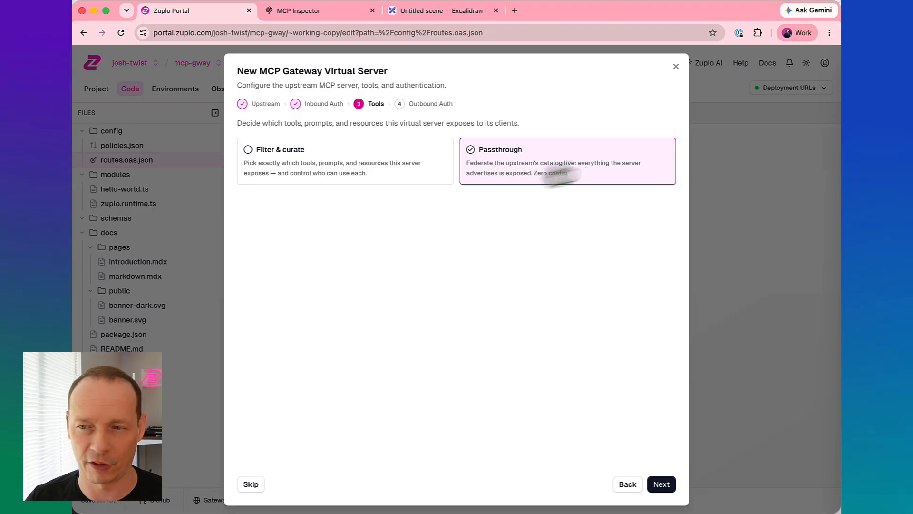
click(348, 163)
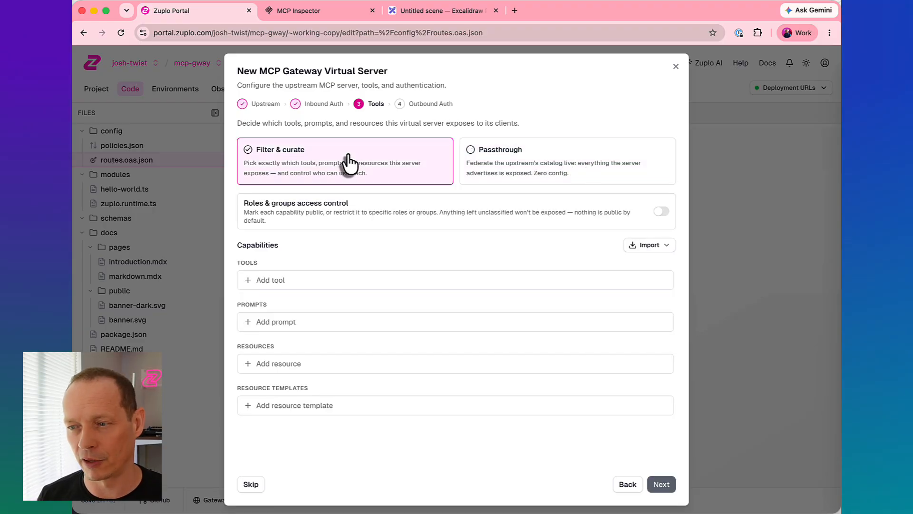
click(651, 245)
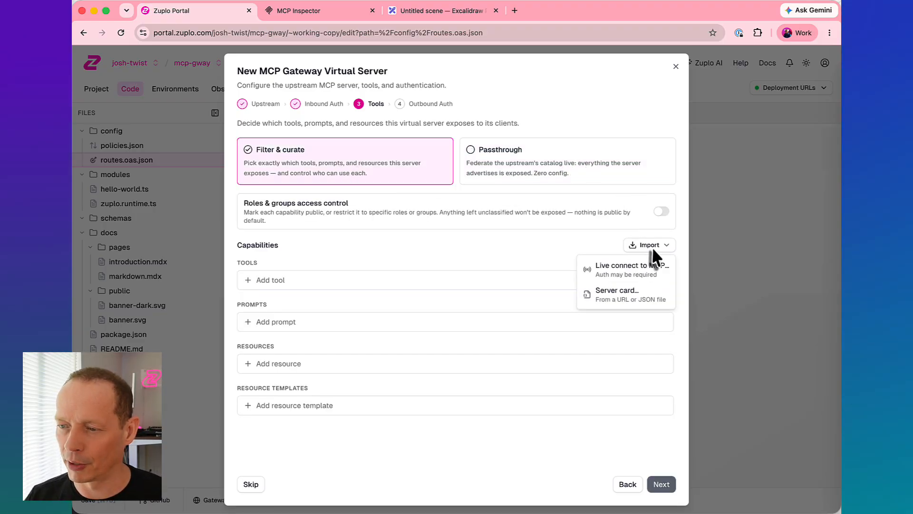
click(613, 292)
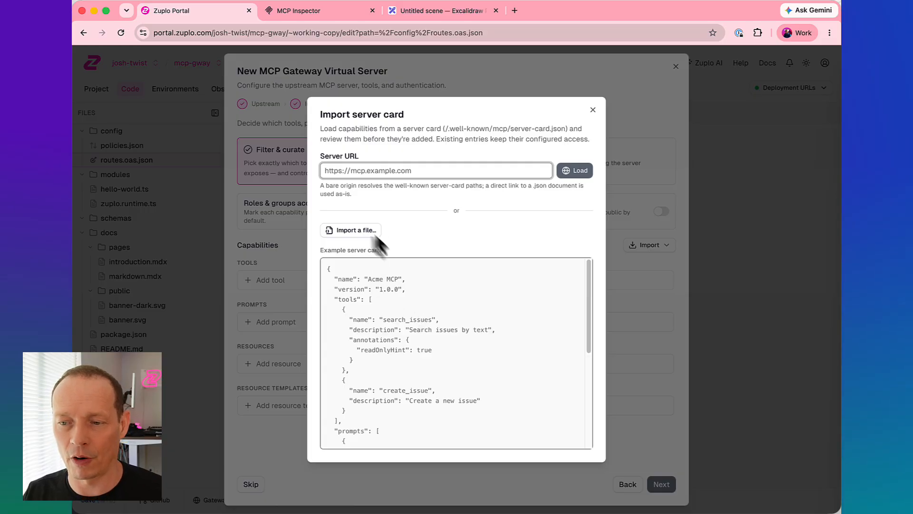
click(361, 231)
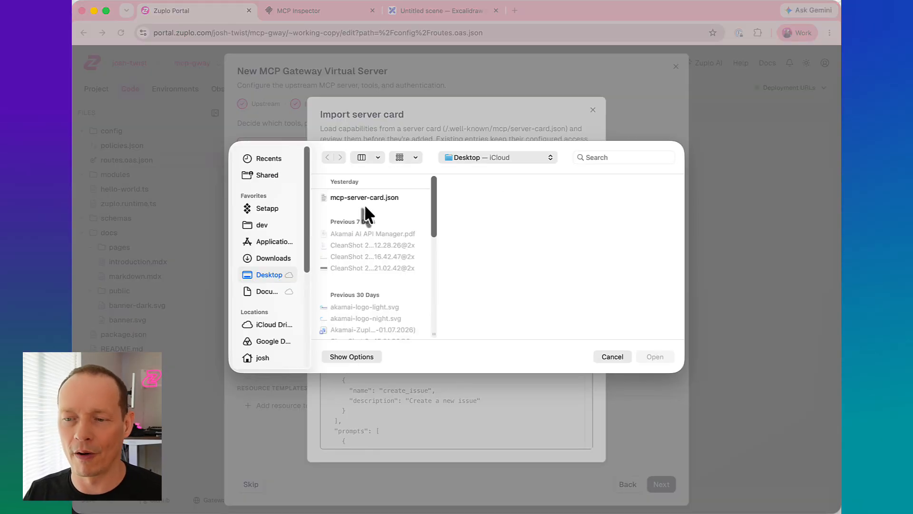
click(367, 197)
click(649, 357)
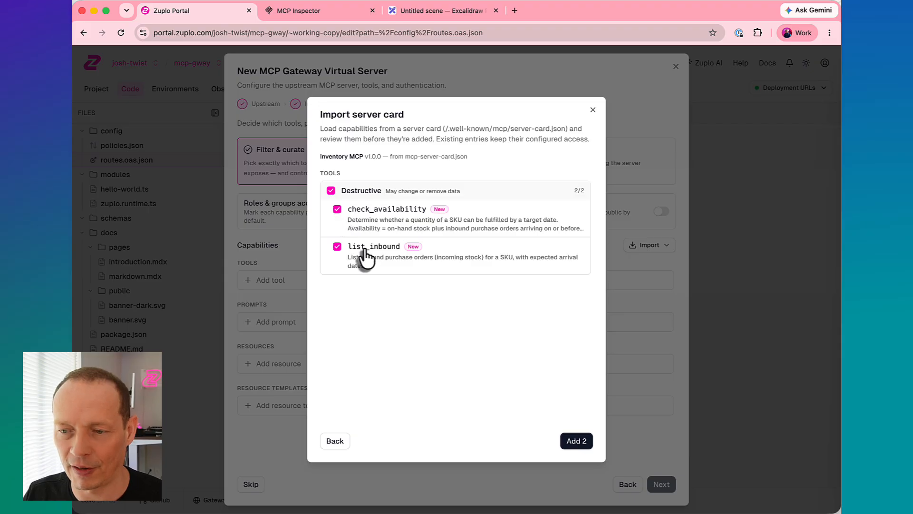
click(576, 443)
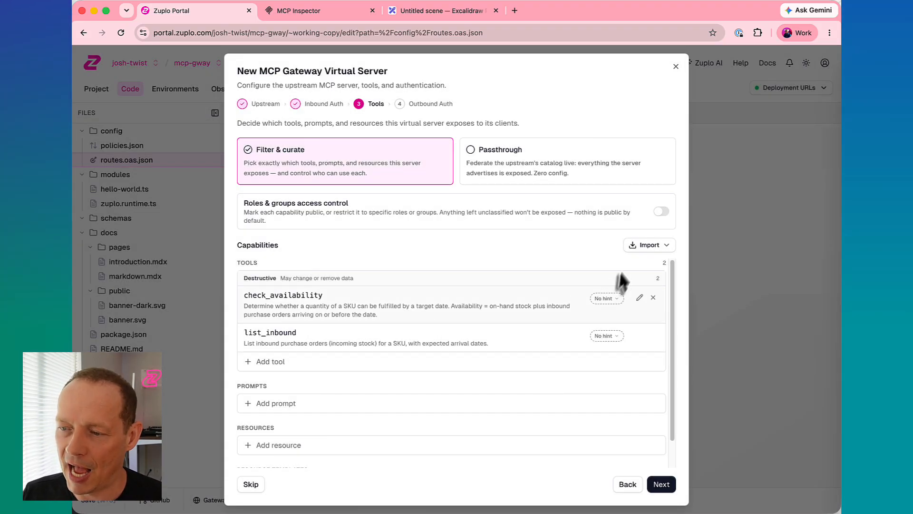
- Enable roles and groups access control and mark the check_availability and list_inbound tools as public
click(661, 211)
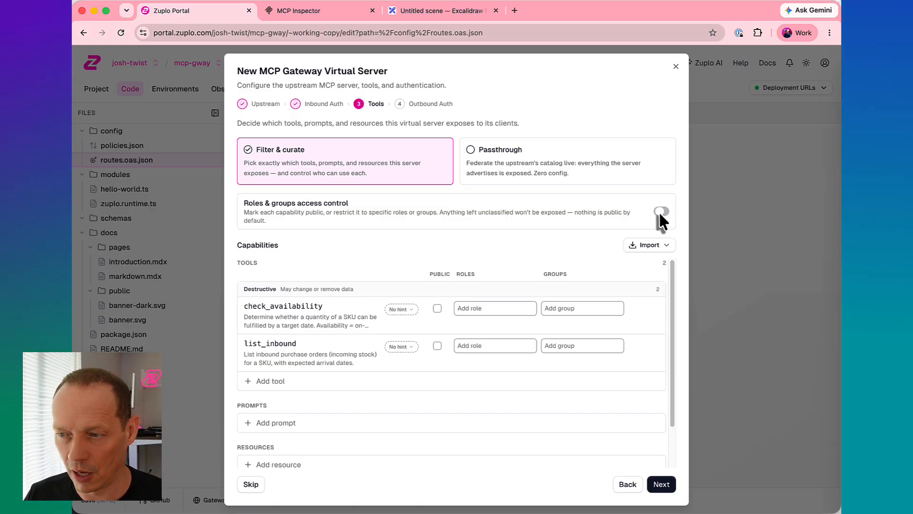
click(437, 308)
click(438, 346)
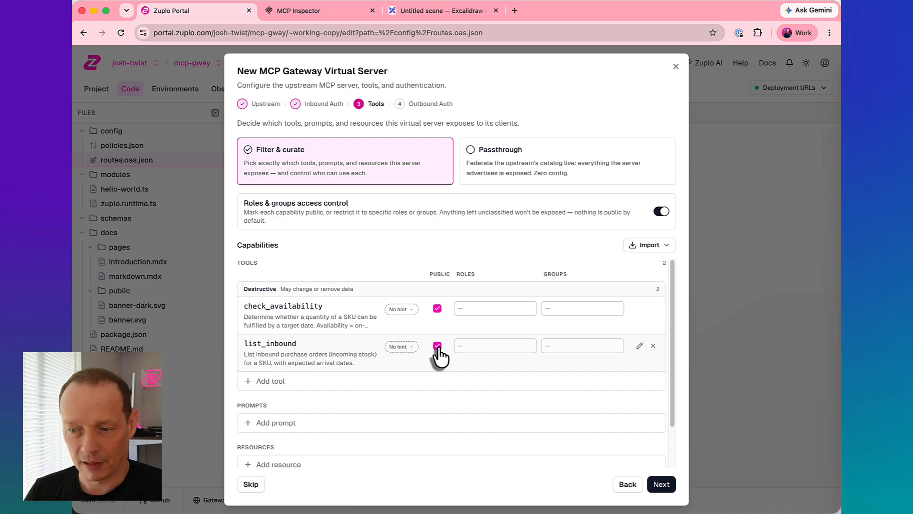
click(437, 345)
click(437, 309)
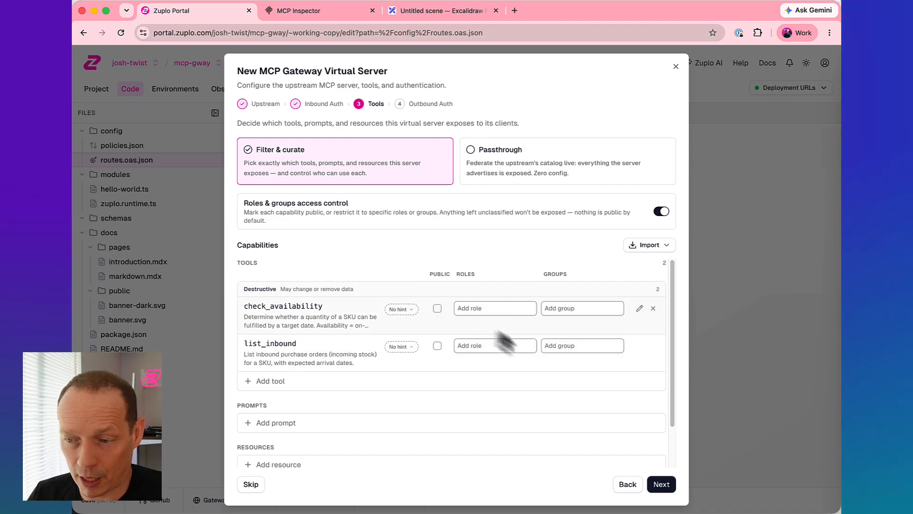
click(437, 310)
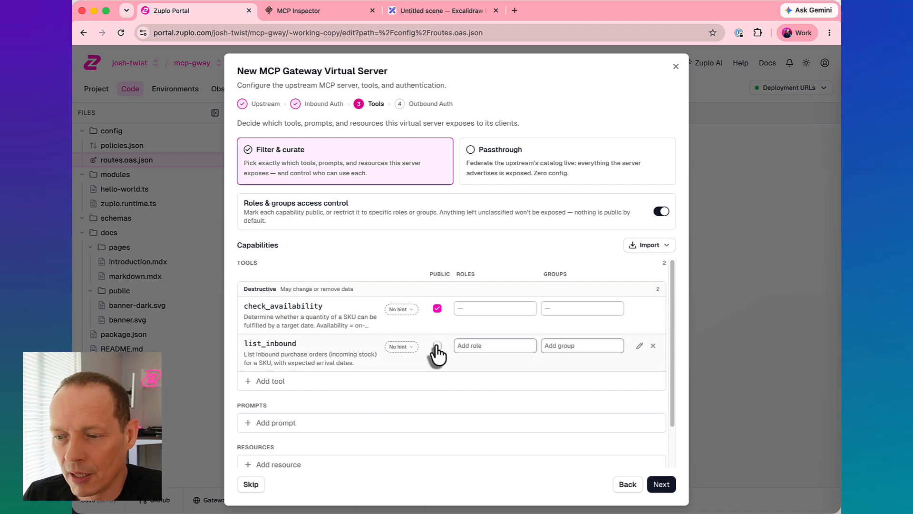
click(437, 347)
- Try restricting the check_availability tool to the admin role, and restore its public access
click(437, 308)
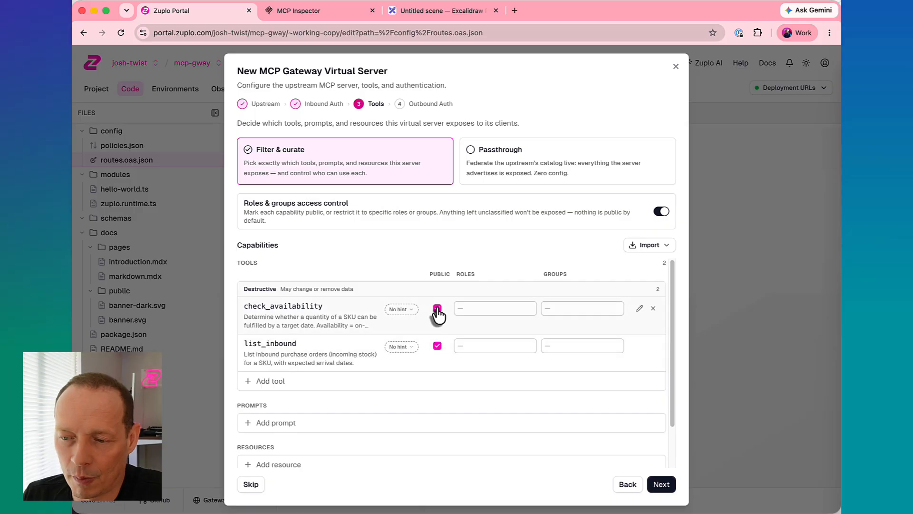
click(471, 308)
text(admin)
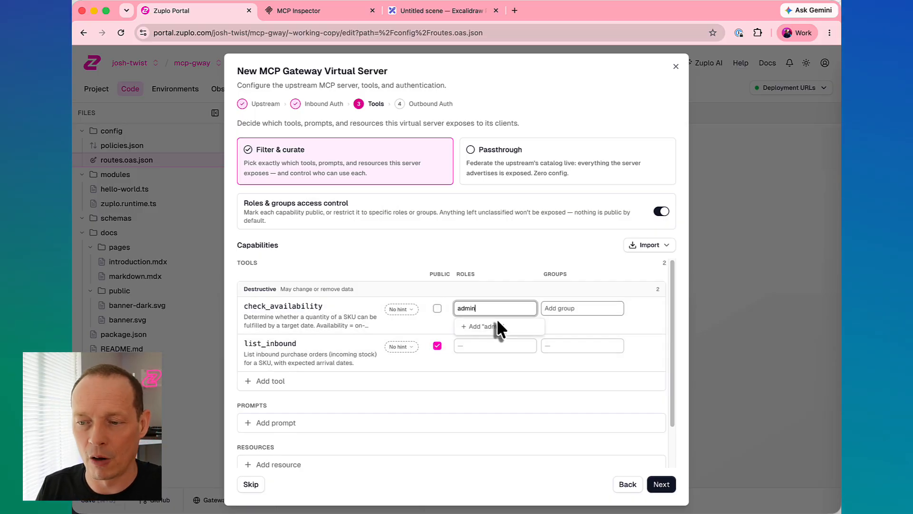
key(Return)
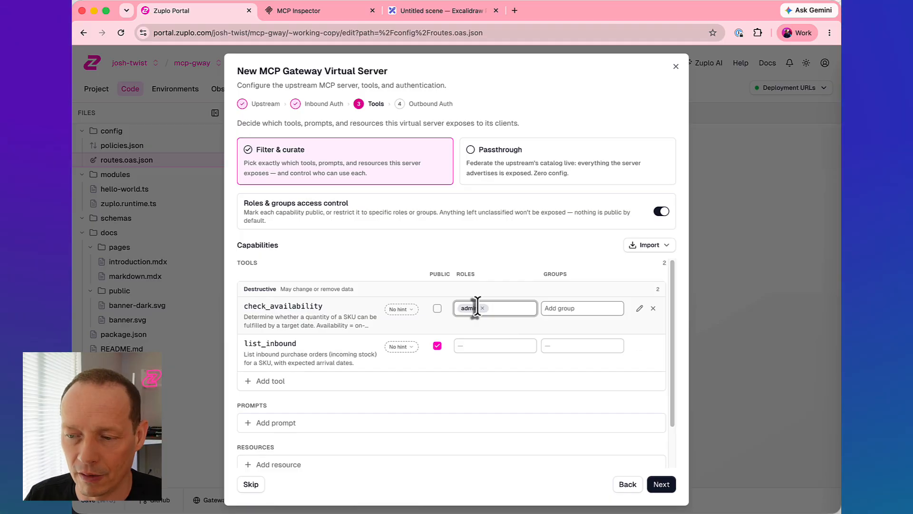
click(482, 308)
click(437, 309)
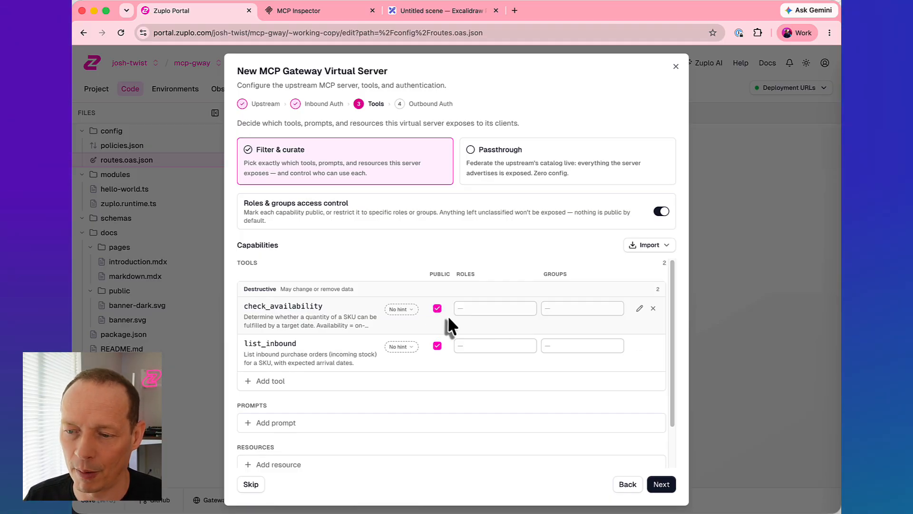
- Set the hint of the check_availability and list_inbound tools to Read-only and continue to the outbound authentication
click(400, 310)
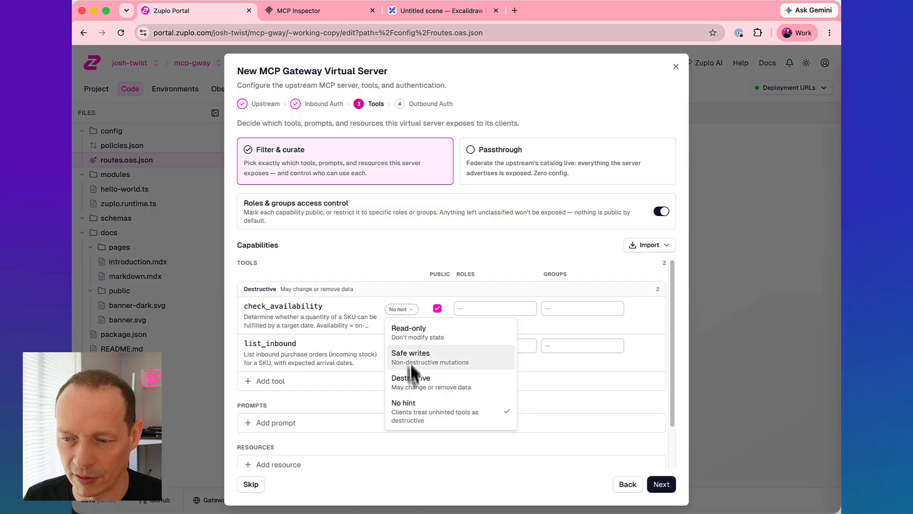
click(413, 343)
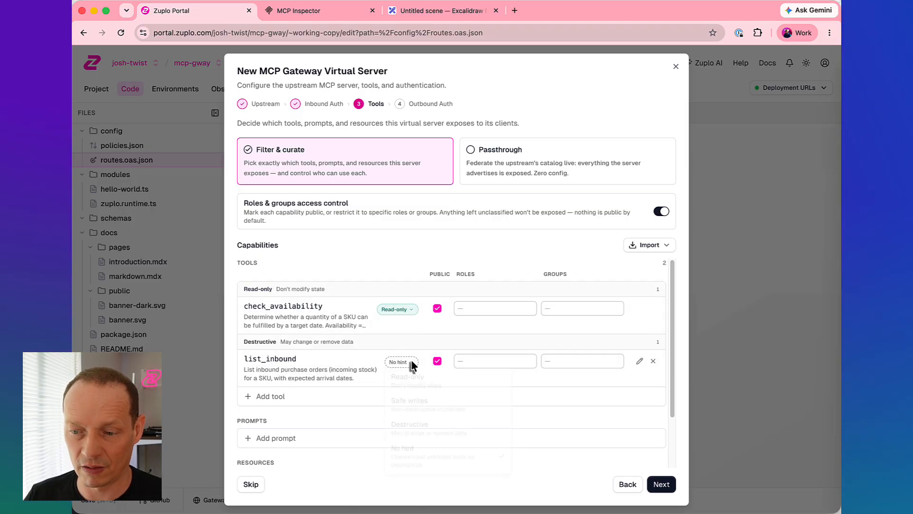
click(406, 362)
click(406, 383)
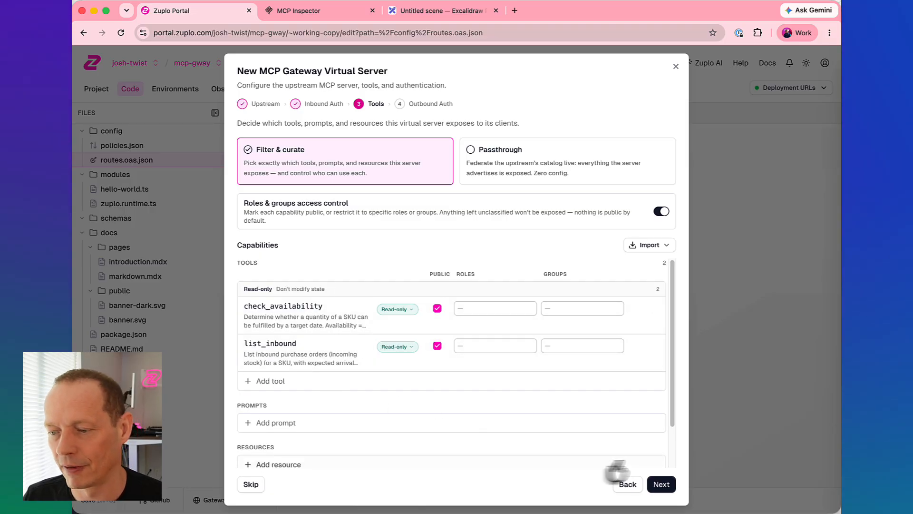
click(661, 484)
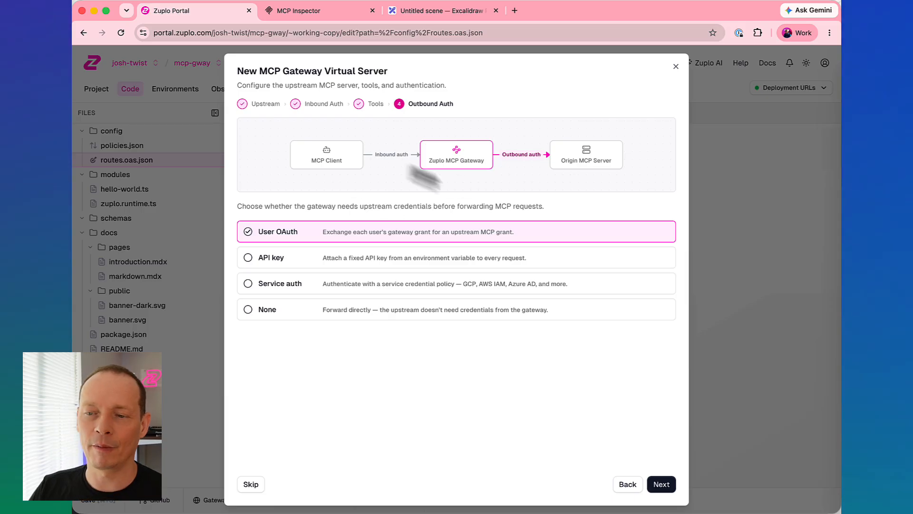
- Choose Service auth for outbound authentication with the Upstream GCP Federated Auth policy and continue to its configuration
click(310, 285)
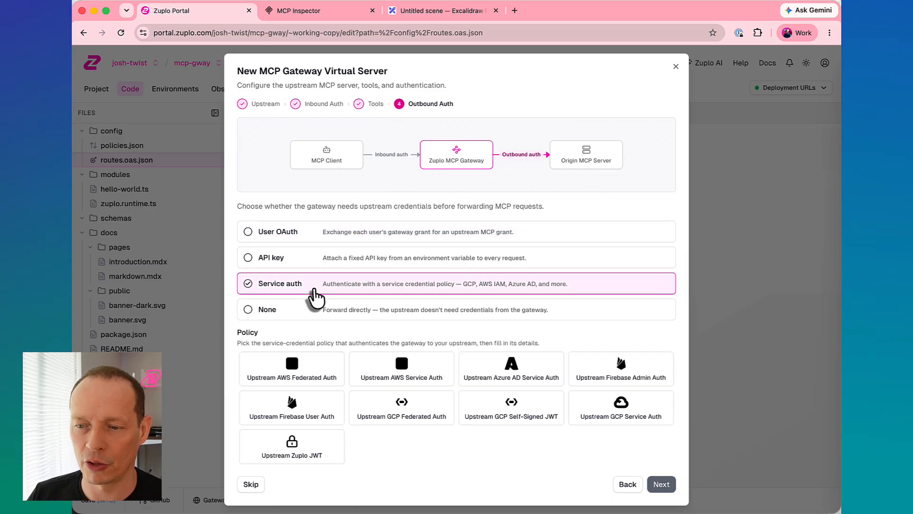
click(409, 415)
click(661, 484)
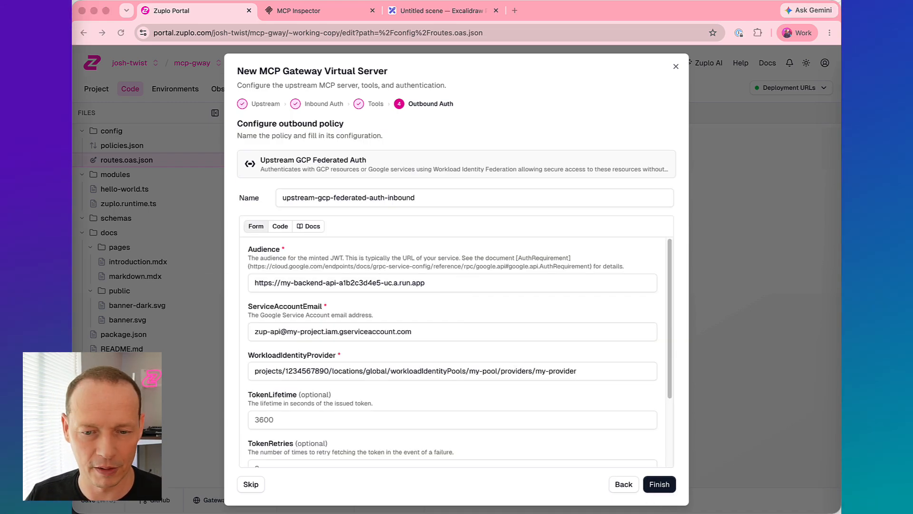
- Set the outbound policy's Audience to $env(GCP_INVENTORY_IAM_URL) and its ServiceAccountEmail to $env(GCP_UPSTREAM_SERVICE_ACCOUNT)
triple_click(464, 284)
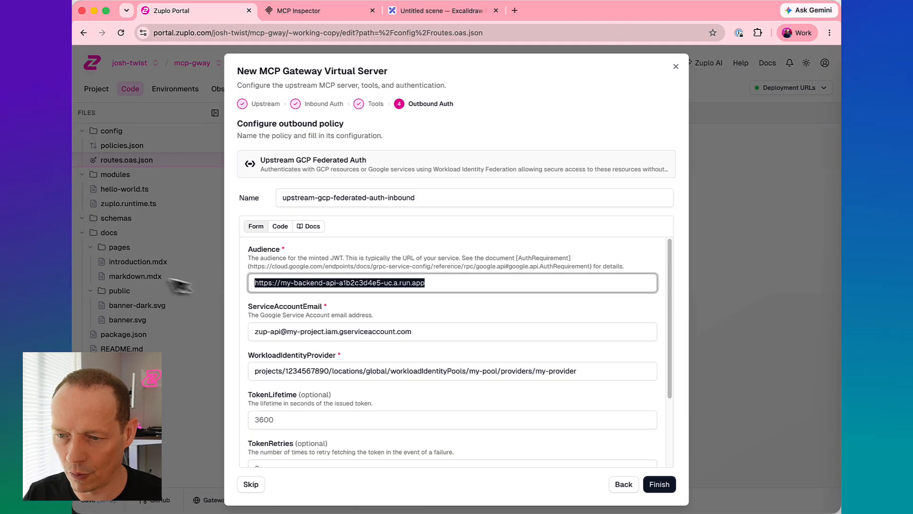
text($env(GCP_INVENTORY_IAM_URL))
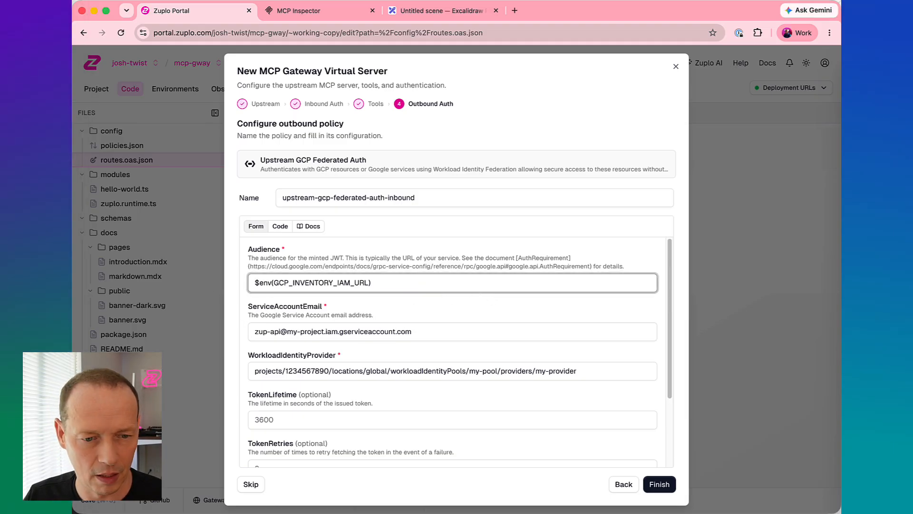
key(super+Tab)
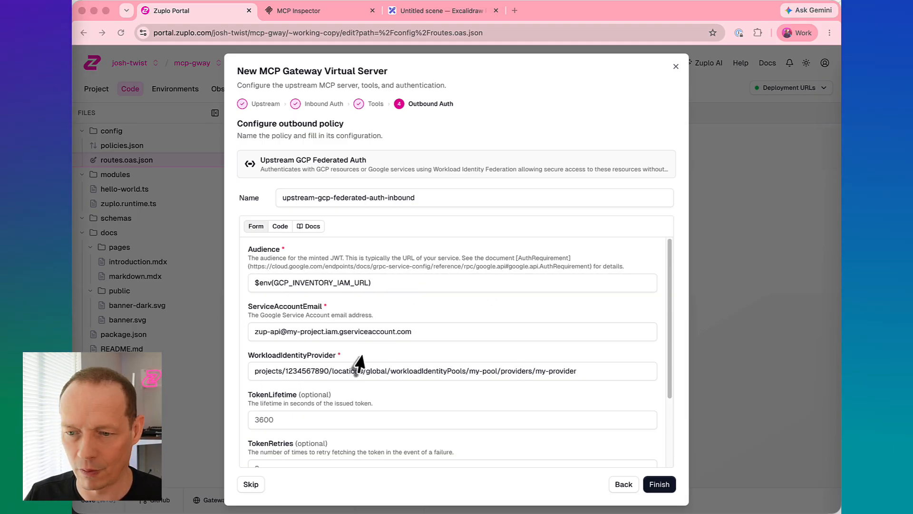
key(super+Tab)
triple_click(449, 332)
text($env(GCP_UPSTREAM_SERVICE_ACCOUNT))
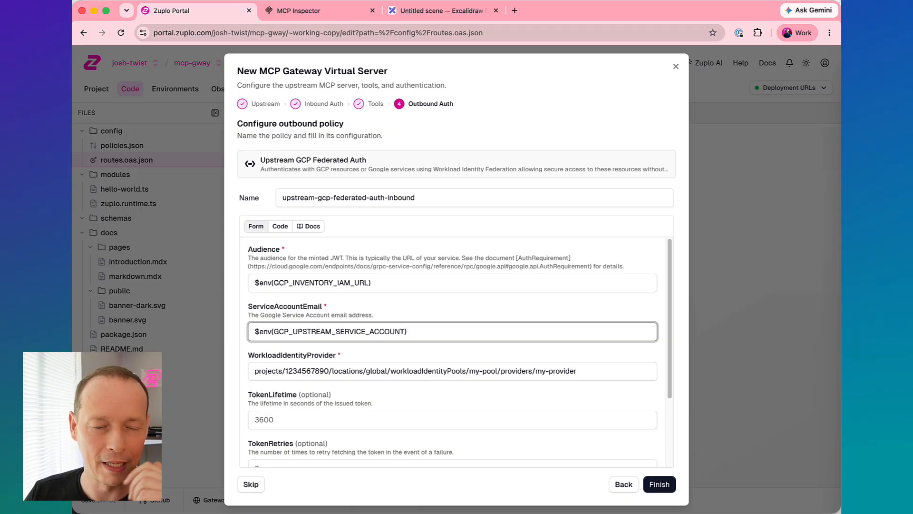
- Set the outbound policy's WorkloadIdentityProvider to $env(GCP_WORKLOAD_IDENTITY_PROVIDER) and finish creating the virtual server
key(super+Tab)
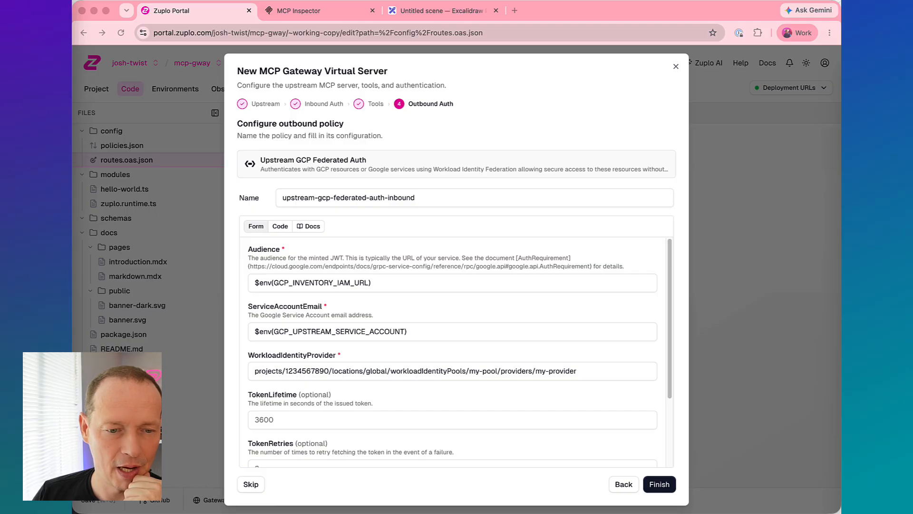
key(super+Tab)
click(605, 376)
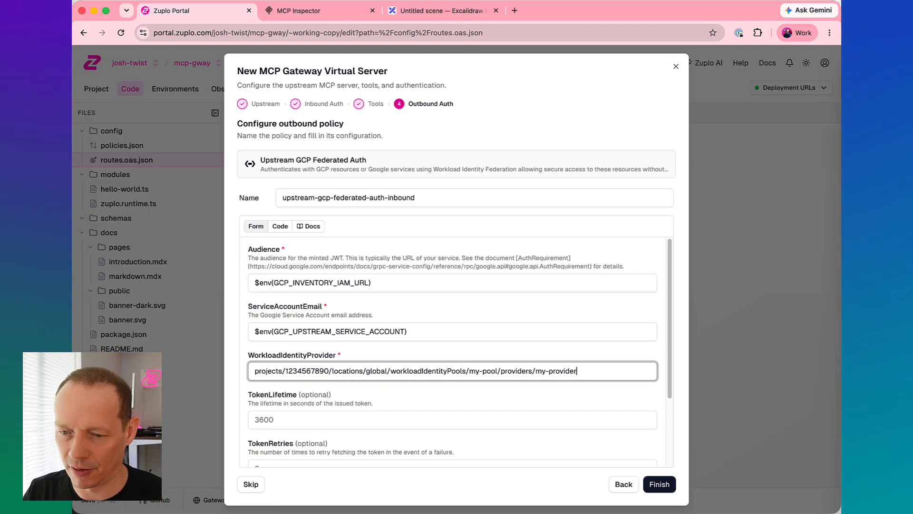
key(super+a)
text($env(GCP_WORKLOAD_IDENTITY_PROVIDER))
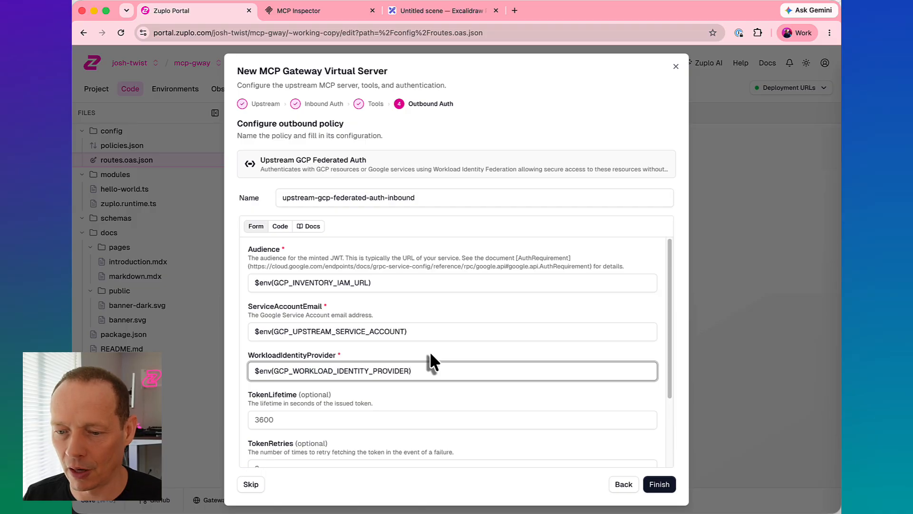
click(659, 484)
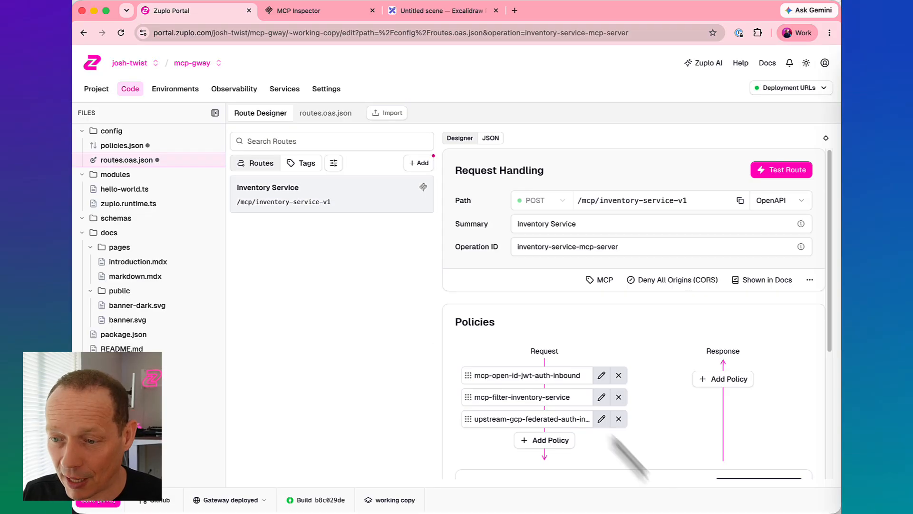
- Review the Inventory Service route's request policies and save the project changes
scroll(522, 358, down, 1)
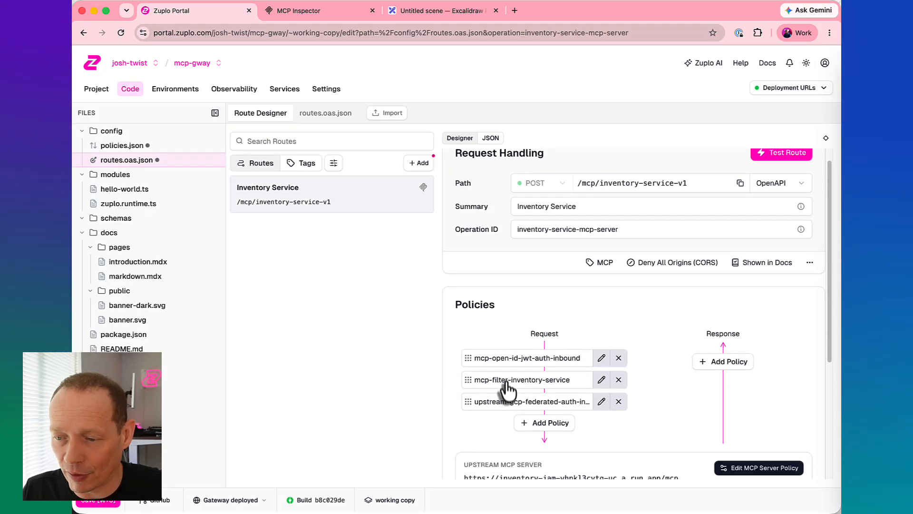
scroll(505, 412, down, 3)
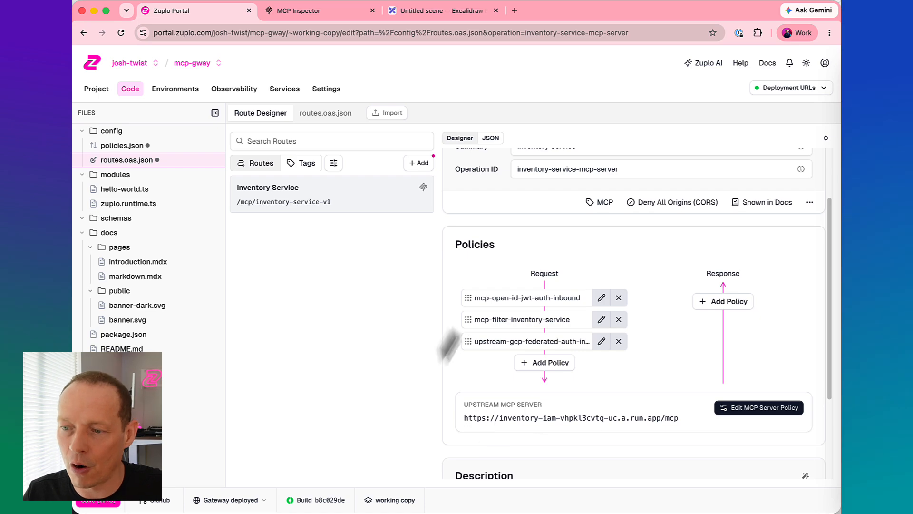
scroll(520, 366, up, 2)
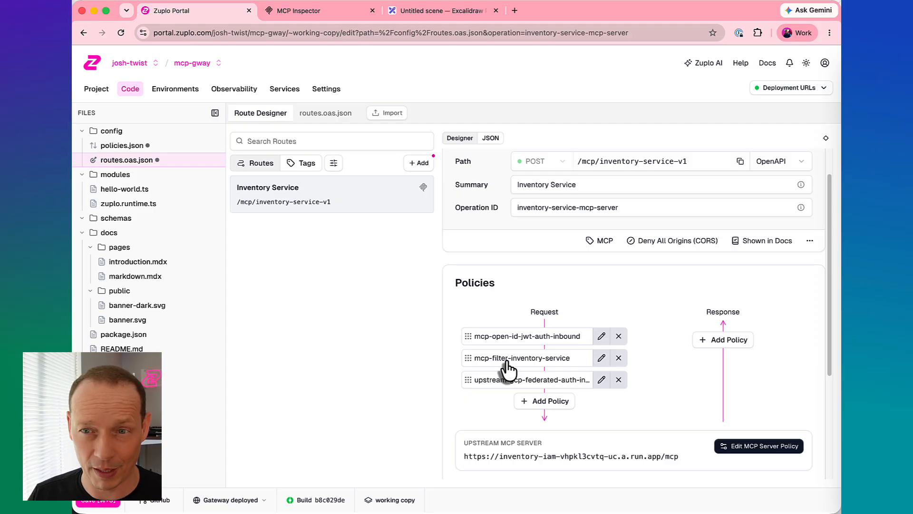
click(96, 504)
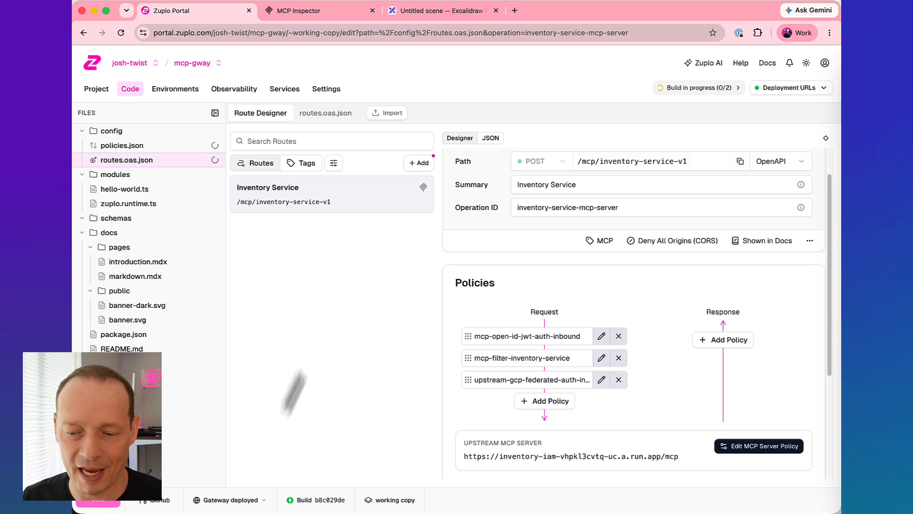
- Switch to the terminal, clear it, bring its window into full view and run demos/bin/mint-caller-token.sh
key(super+Tab)
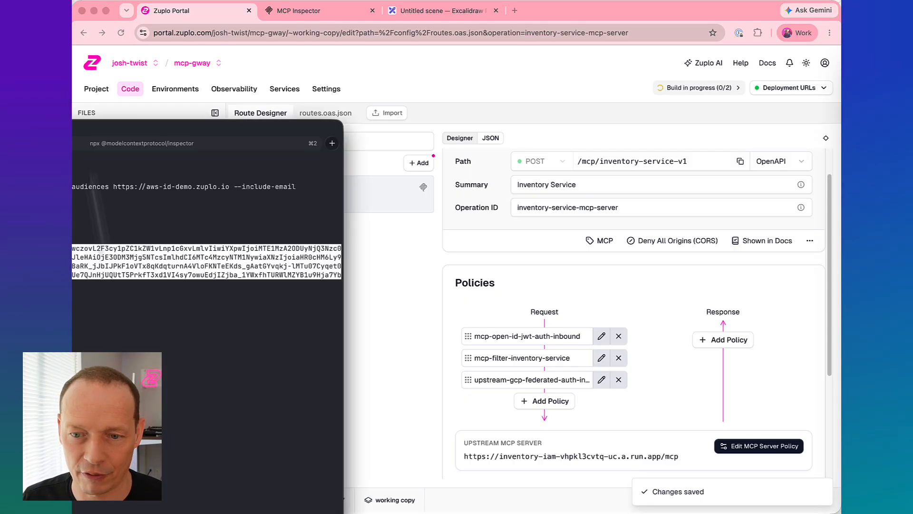
key(Escape)
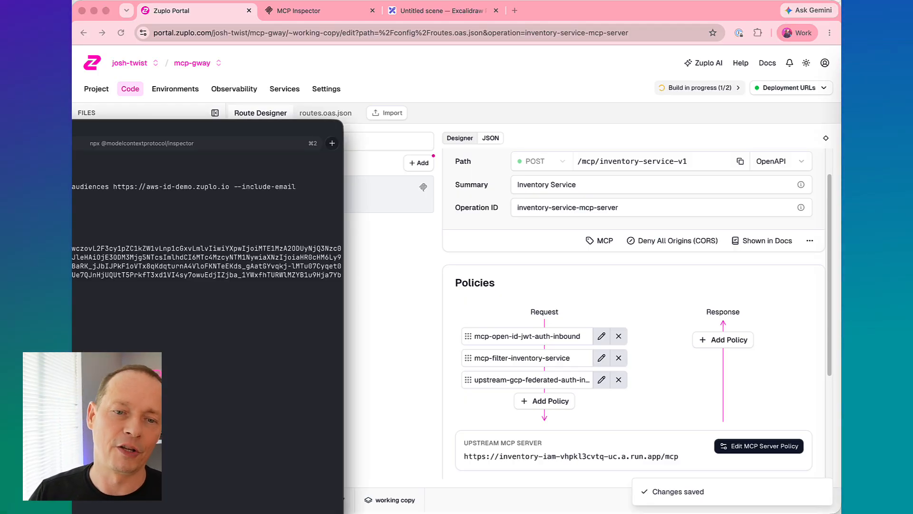
key(super+k)
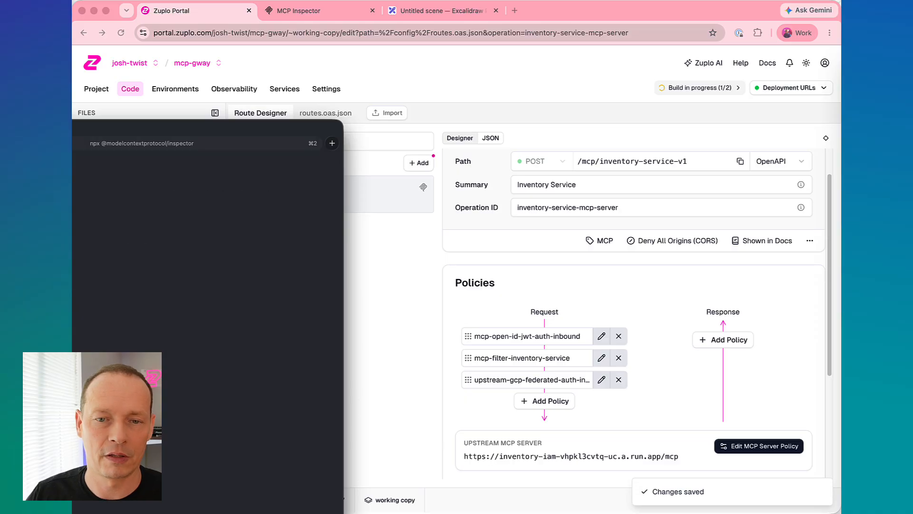
drag(342, 219, 222, 228)
drag(72, 129, 508, 53)
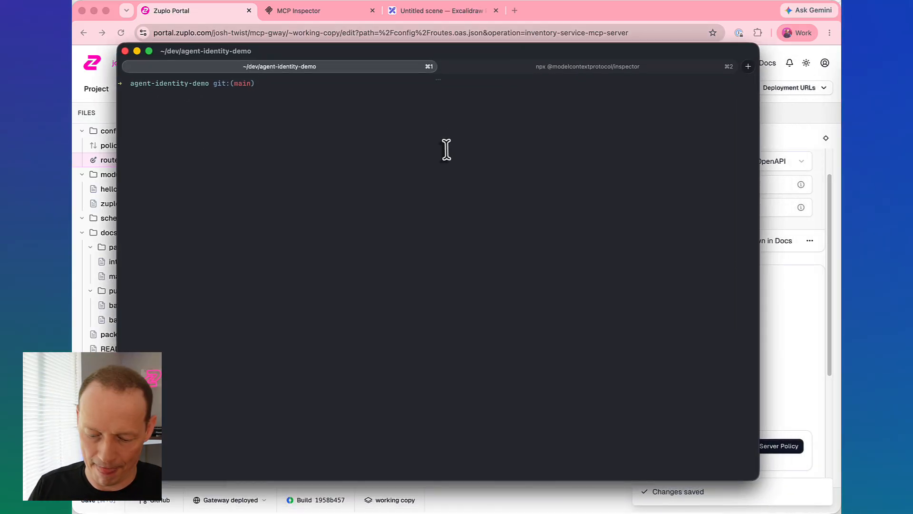
key(Up)
key(Return)
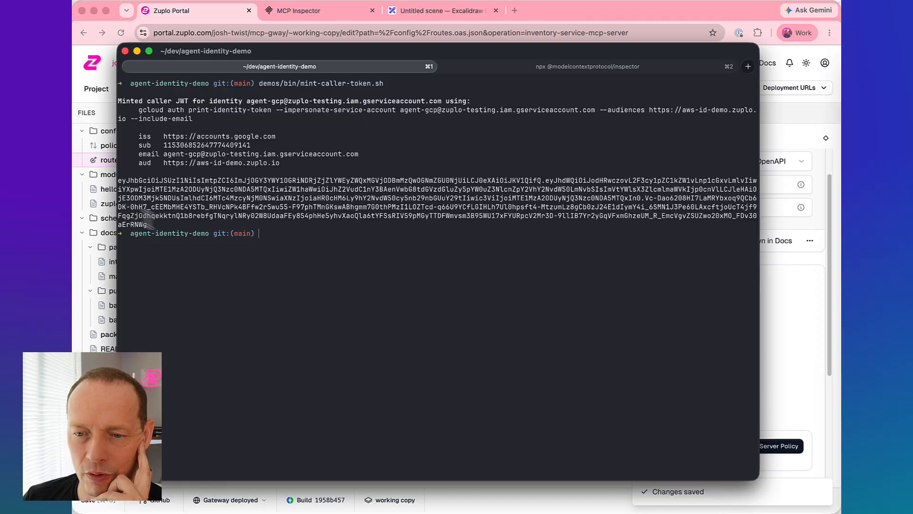
- Copy the whole minted caller JWT from the terminal output and switch back to the Zuplo Portal
drag(153, 225, 96, 181)
click(136, 218)
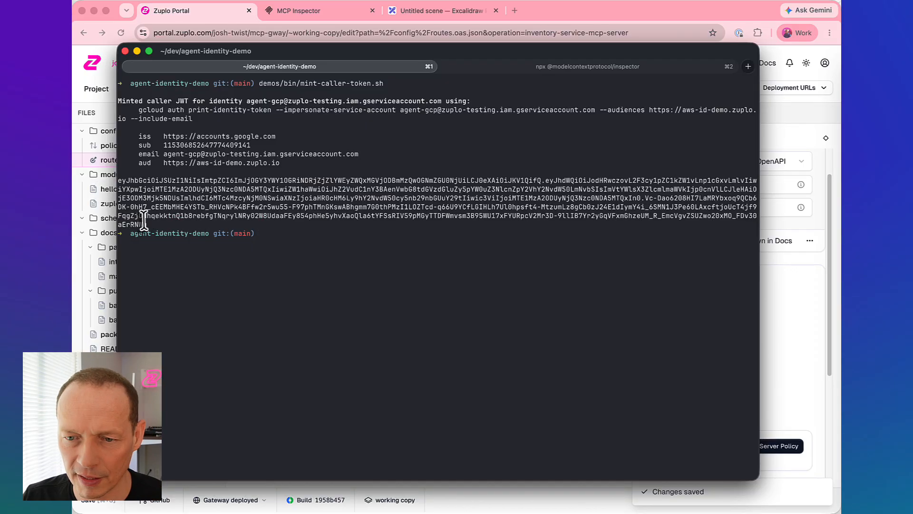
drag(149, 226, 111, 181)
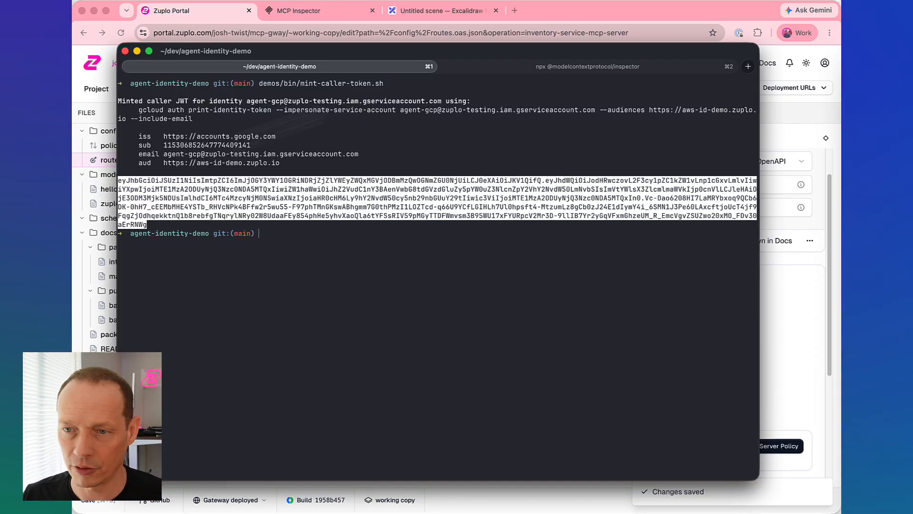
key(super+Tab)
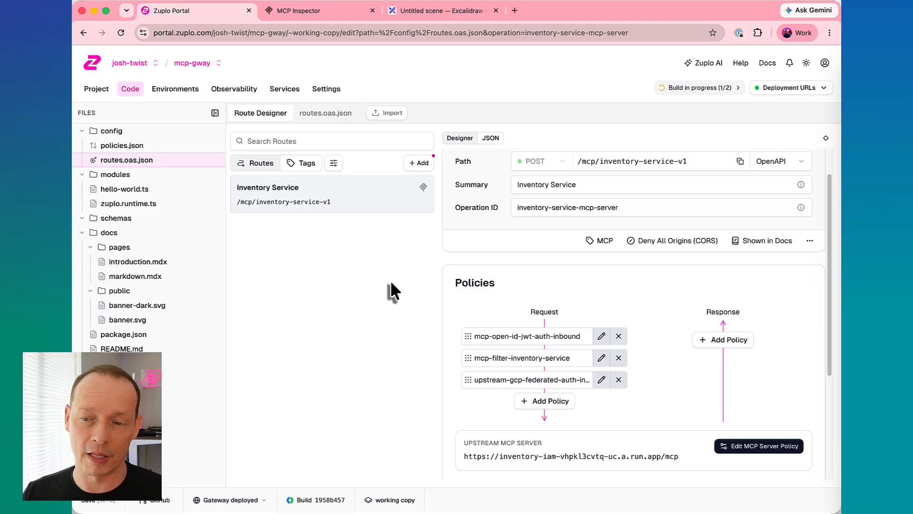
- Open the test console for the Inventory Service route and send the check_availability tool call without authorization
scroll(780, 196, up, 2)
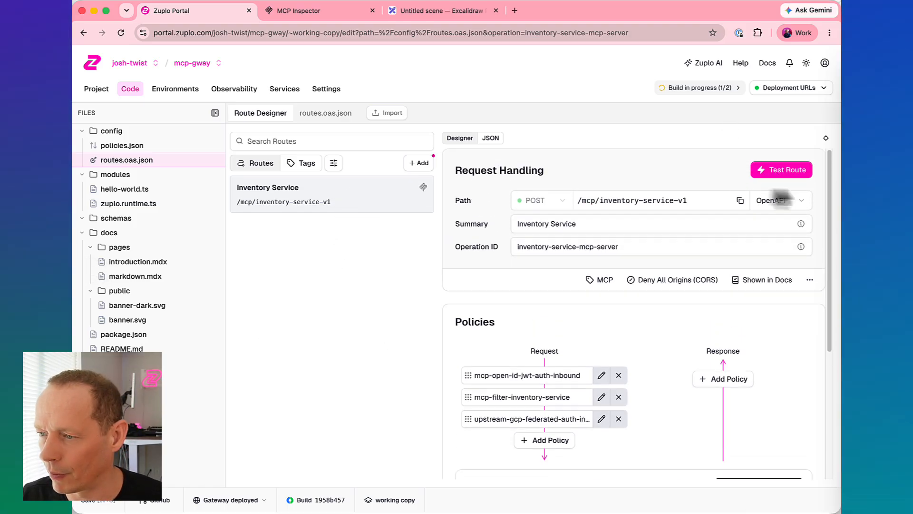
click(790, 170)
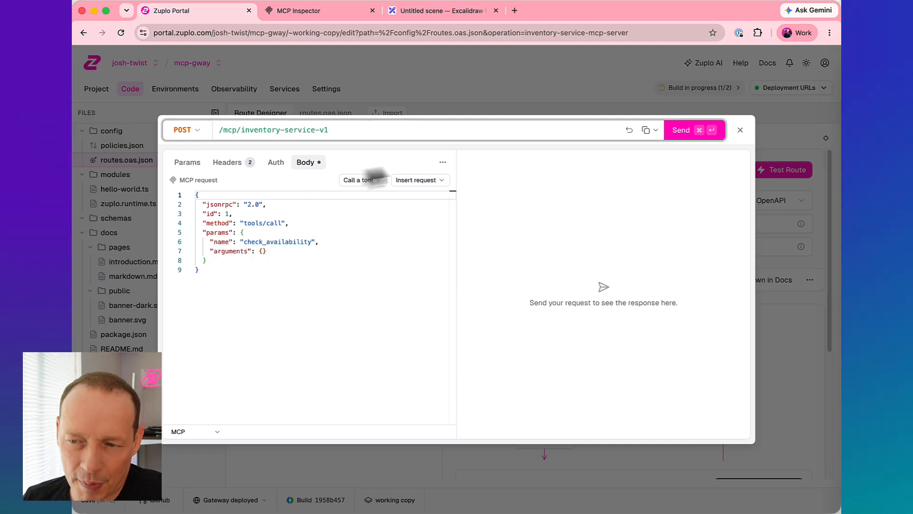
click(416, 180)
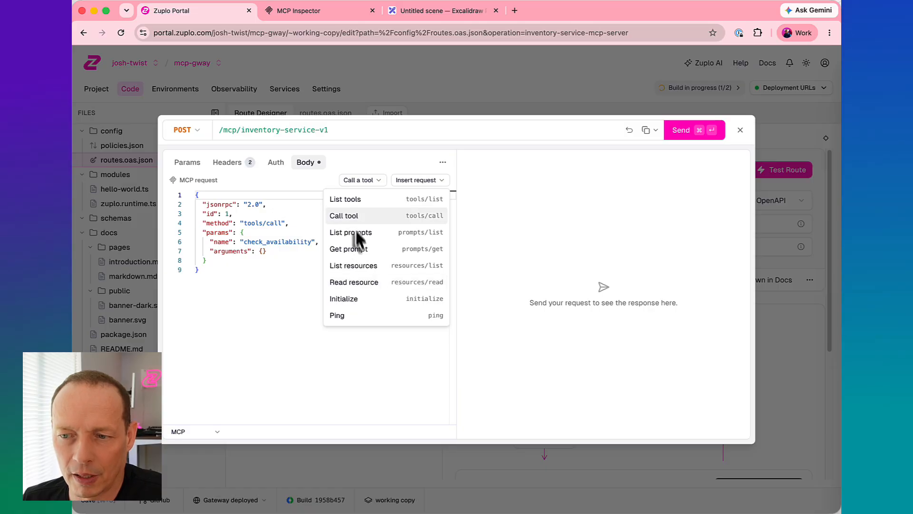
click(380, 163)
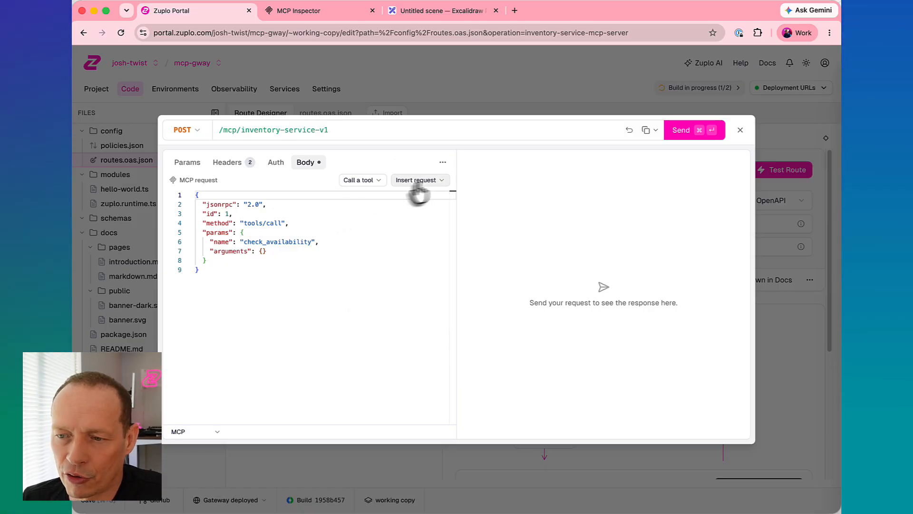
click(698, 133)
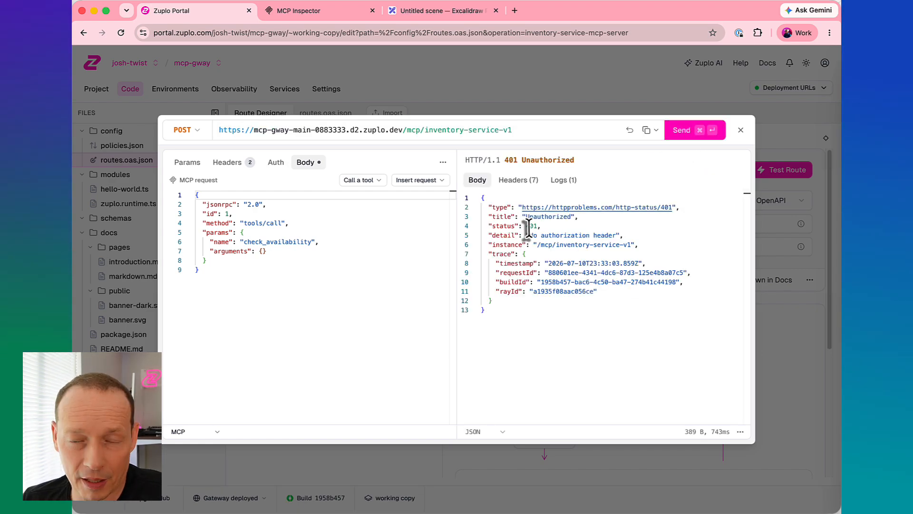
- Set the test request's authorization to Bearer token, paste the minted caller JWT and resend the check_availability call
click(276, 162)
click(200, 432)
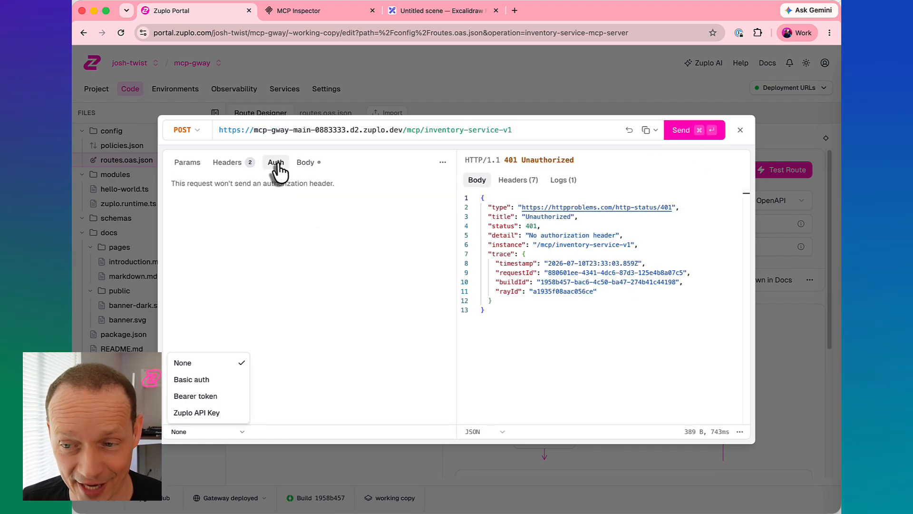
click(210, 395)
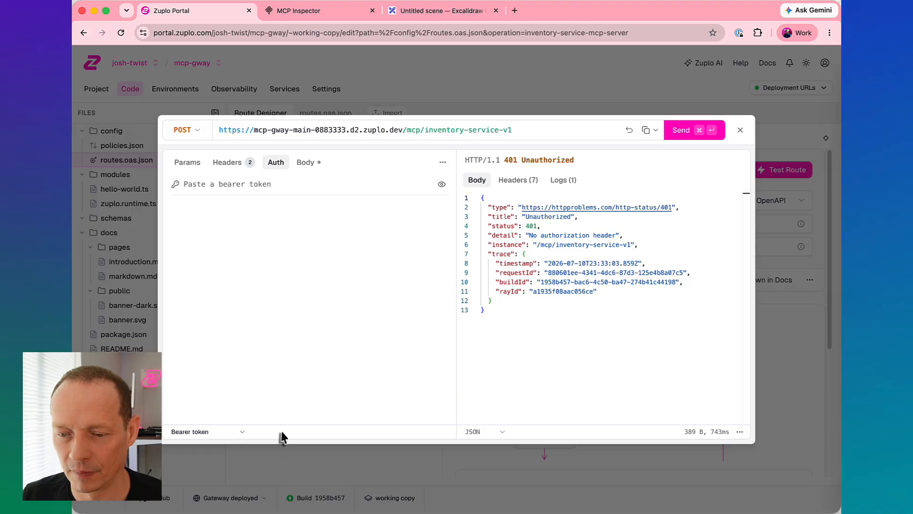
click(275, 187)
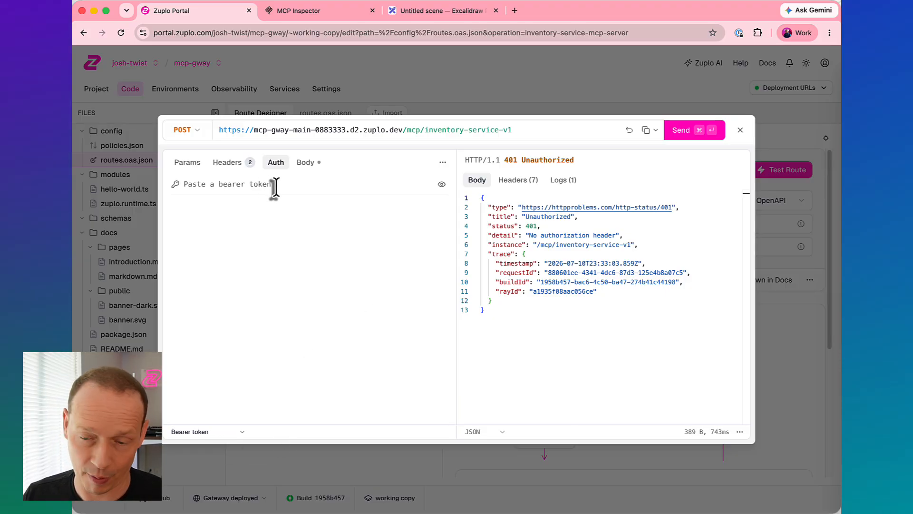
key(super+v)
click(441, 185)
click(442, 185)
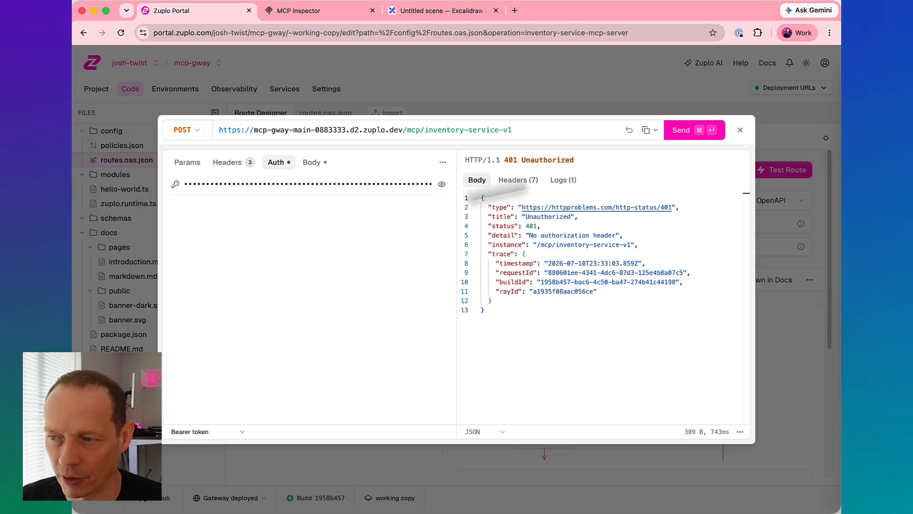
click(681, 130)
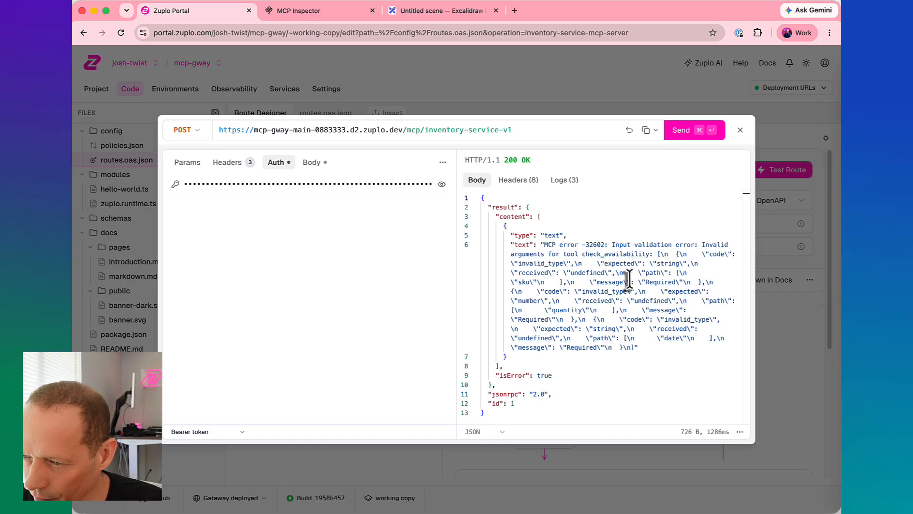
click(678, 136)
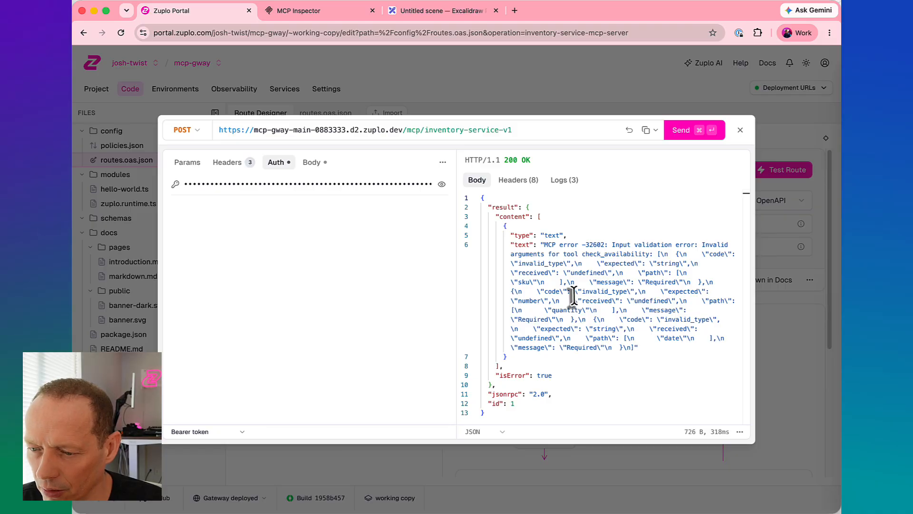
click(581, 237)
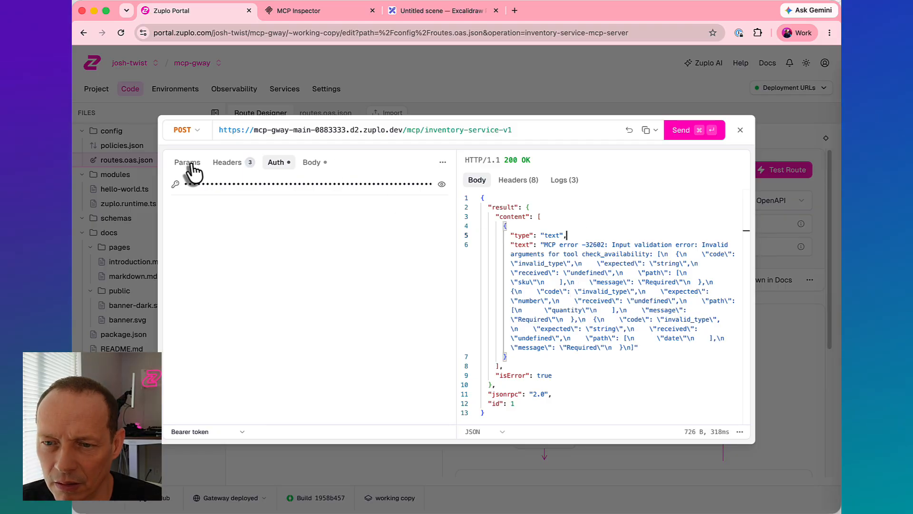
- Replace the request body with the List tools (tools/list) request, send it and look through the returned tools
click(312, 163)
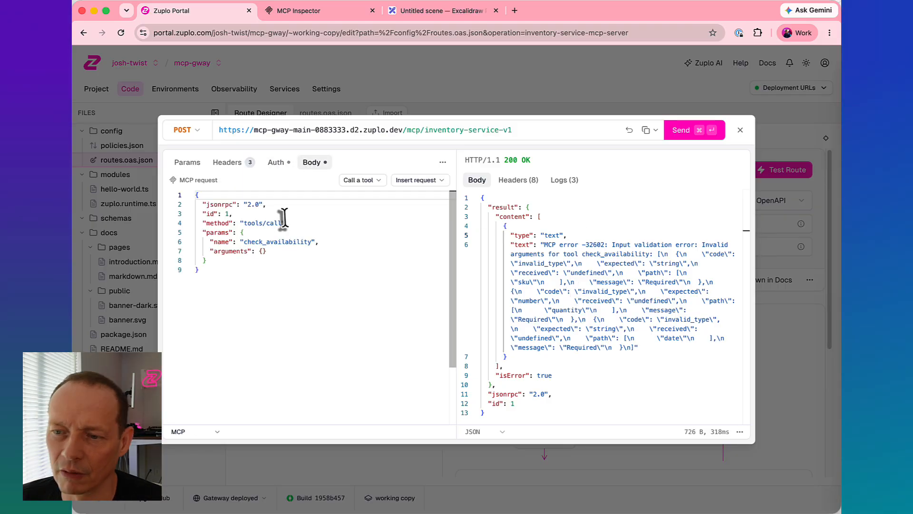
click(425, 181)
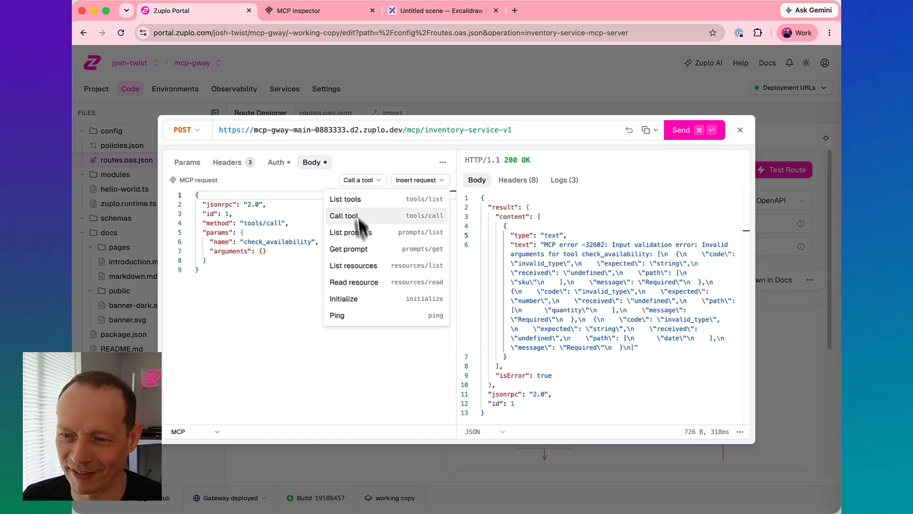
click(368, 200)
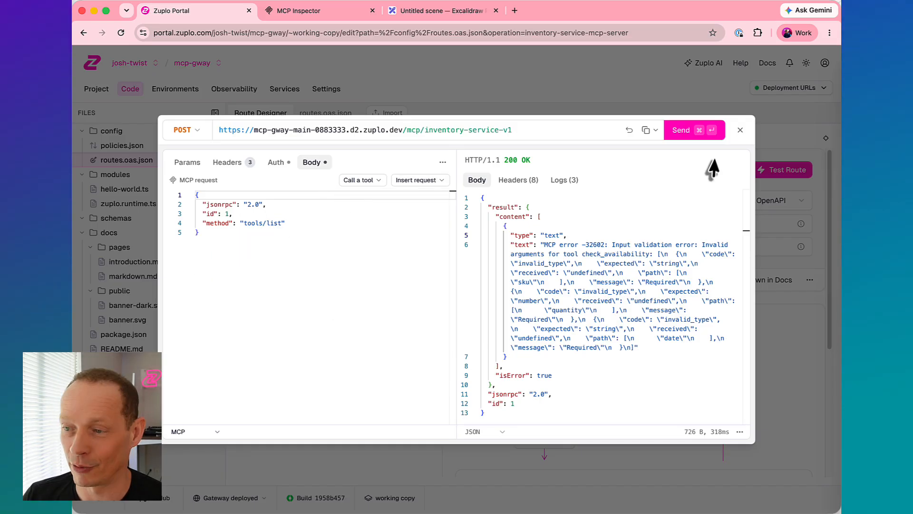
click(682, 133)
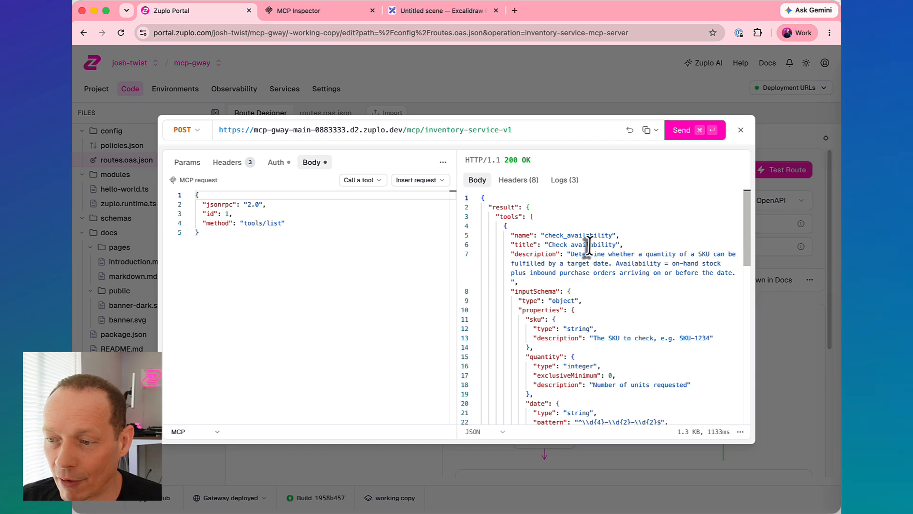
scroll(541, 239, down, 8)
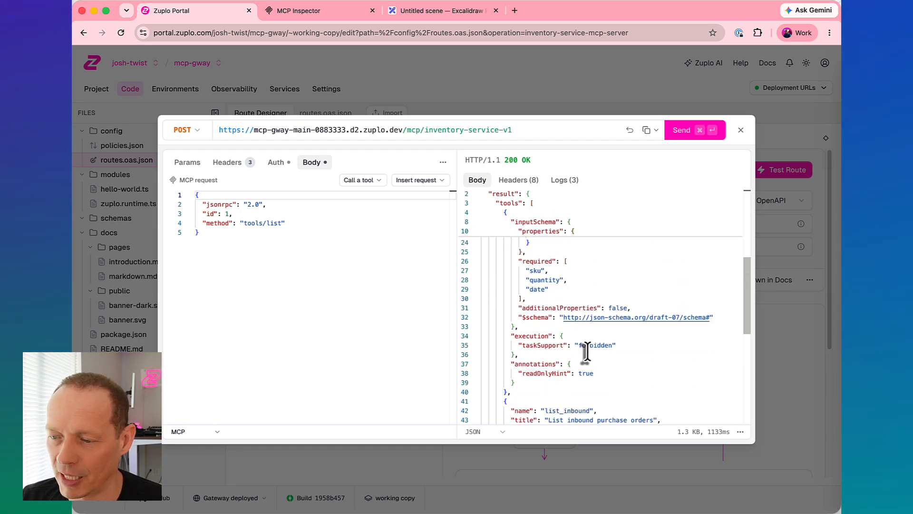
scroll(561, 286, up, 10)
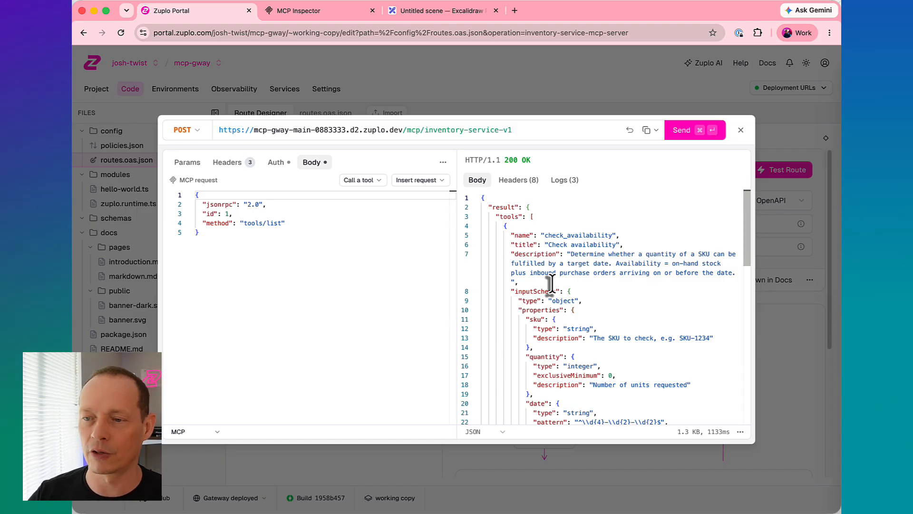
- Copy the Inventory Service route's gateway URL and paste it as the server URL in MCP Inspector
click(647, 130)
click(304, 12)
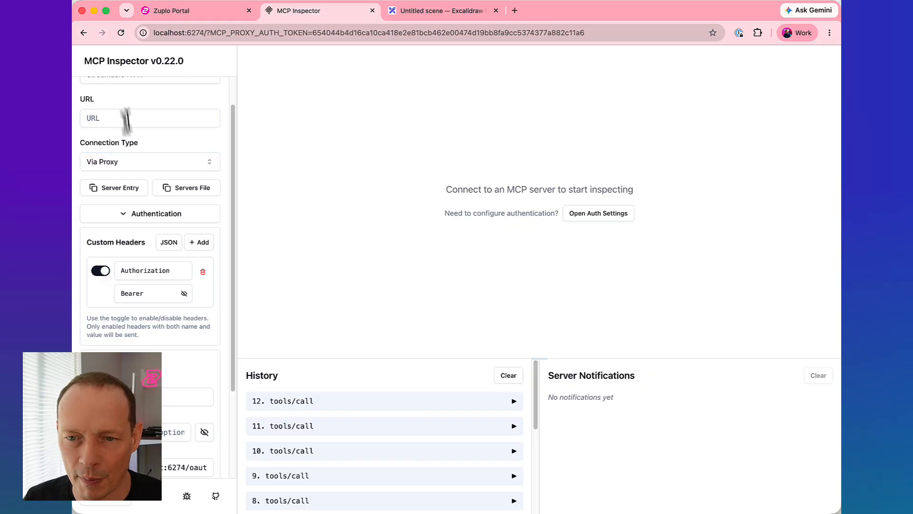
click(126, 119)
key(super+v)
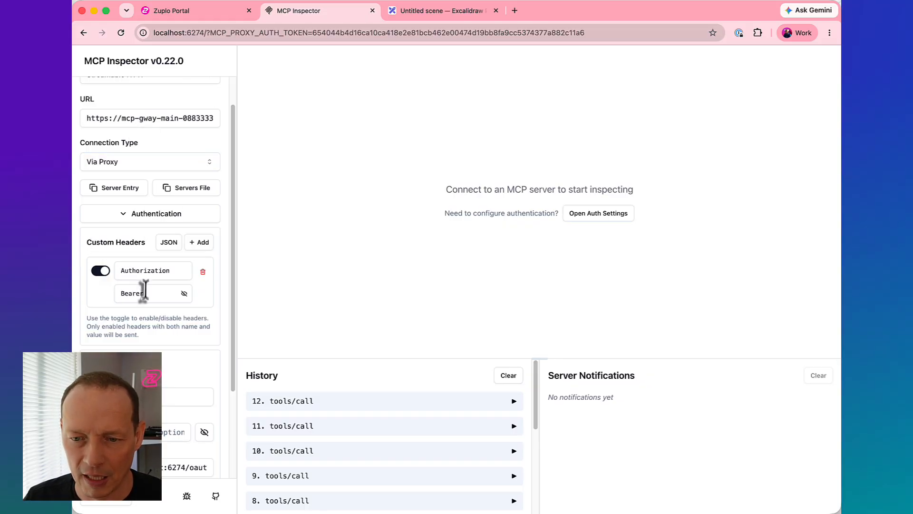
- Copy the whole minted caller JWT from the terminal and paste it after Bearer in MCP Inspector's Authorization header
key(super+Tab)
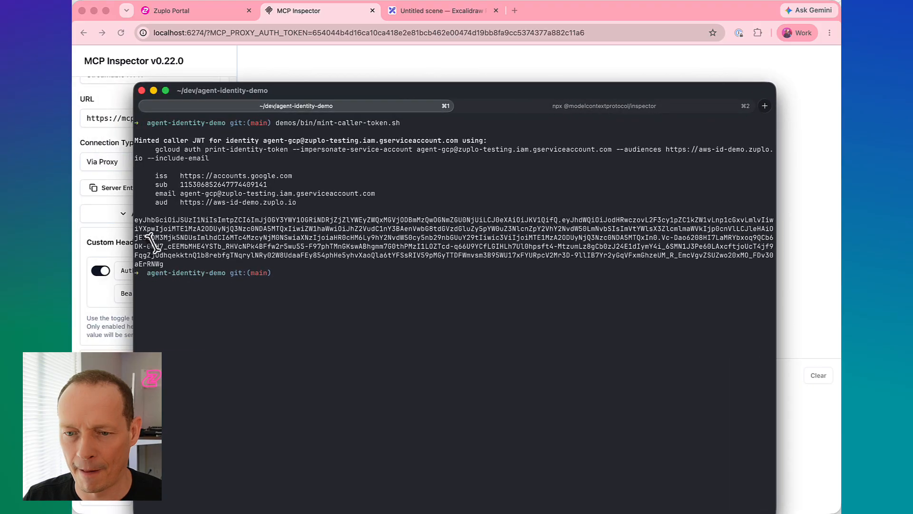
drag(163, 264, 117, 217)
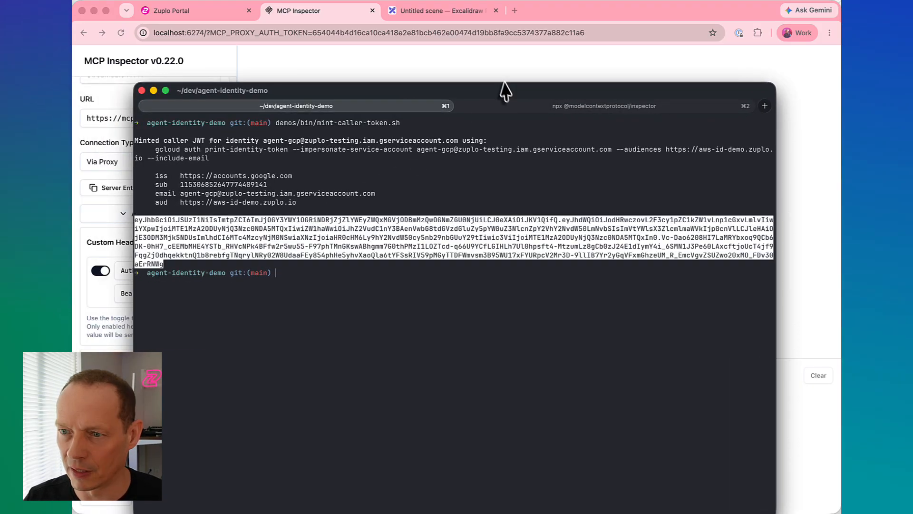
drag(506, 90, 0, 205)
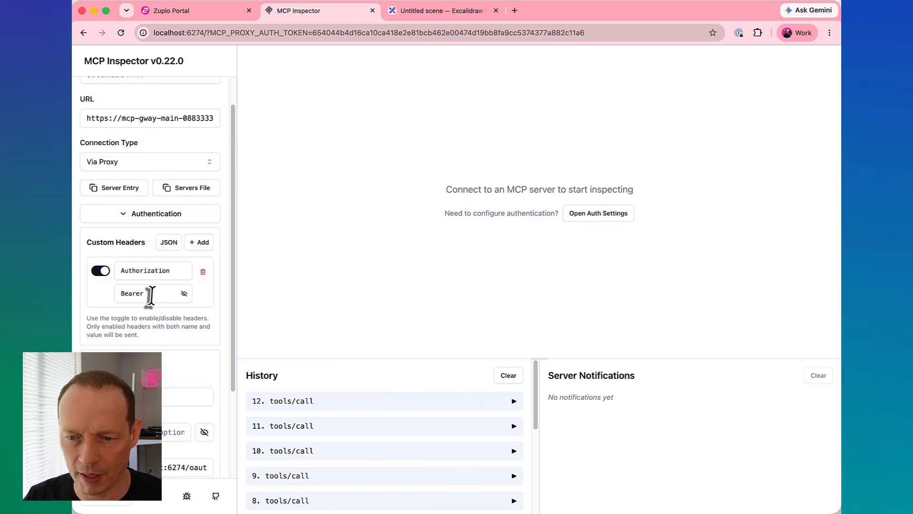
click(166, 293)
key(super+v)
- Connect to the gateway's MCP server, clear and reload its tool list, and open the Check availability tool
scroll(162, 421, down, 5)
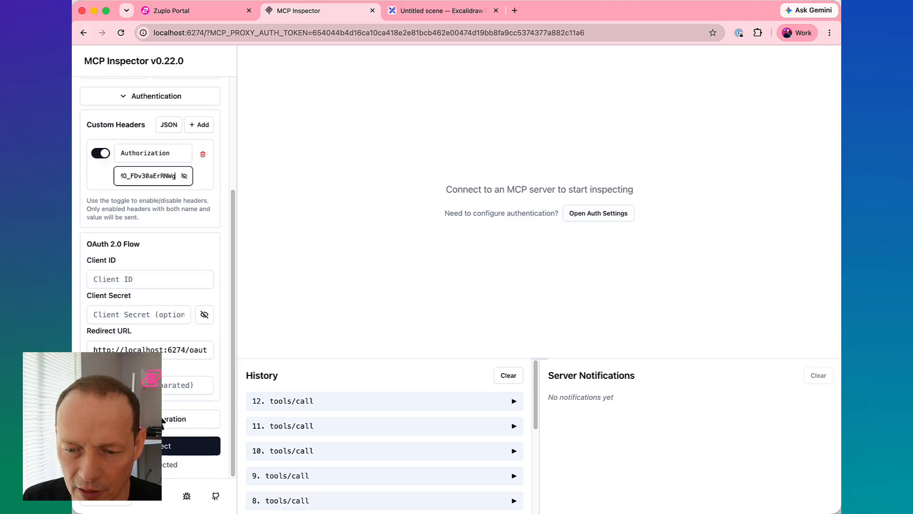
click(190, 446)
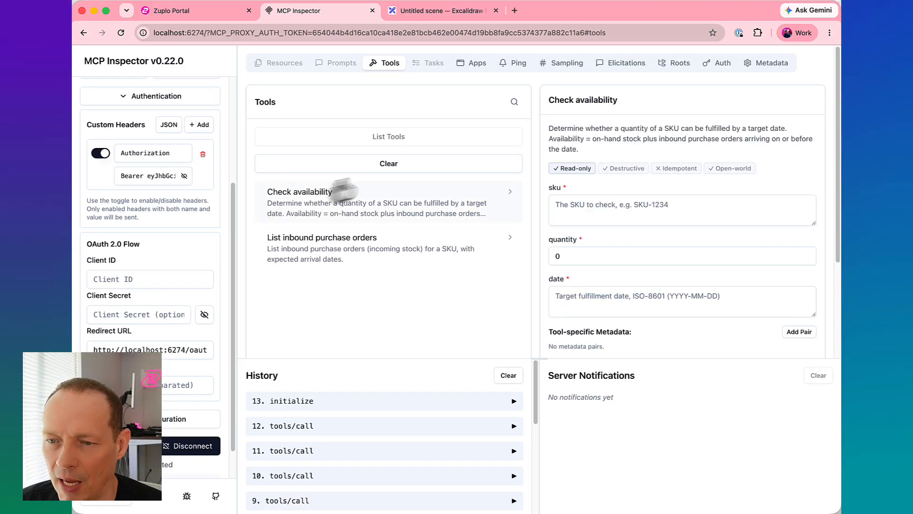
click(363, 164)
click(362, 141)
click(305, 202)
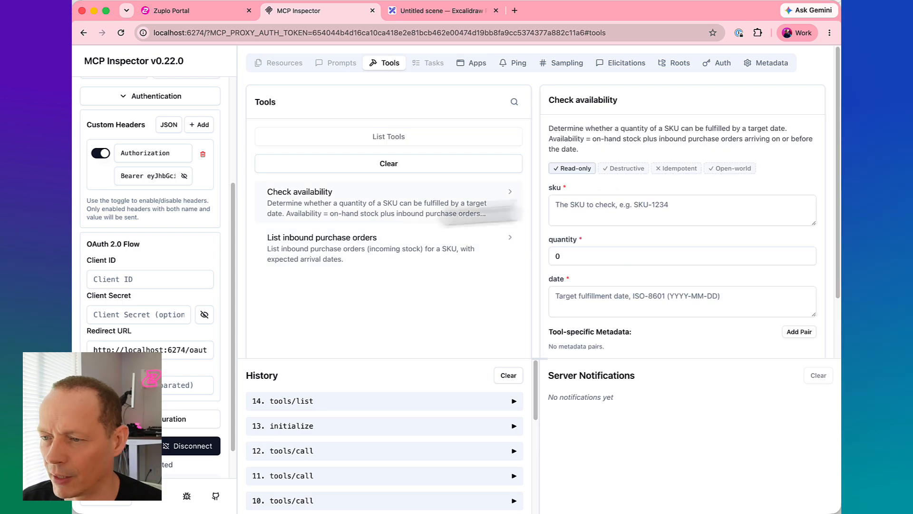
- Fill in the Check availability tool with sku SKU*9689, quantity 40 and date 2026-09-01
click(583, 207)
text(SKU*)
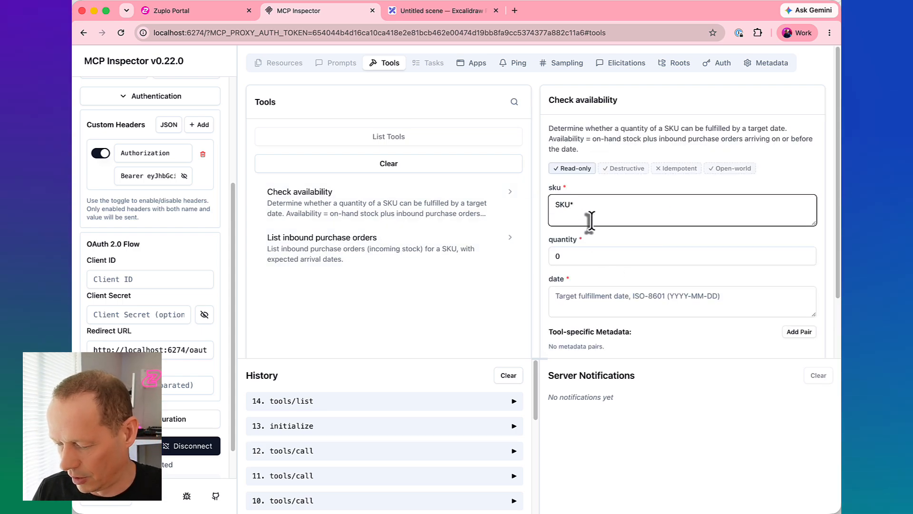
text(9689)
click(594, 255)
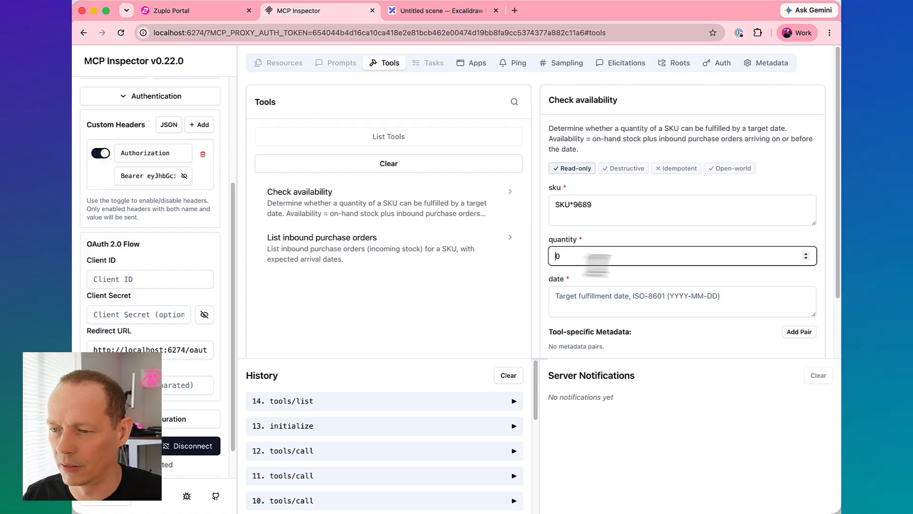
text(40)
click(597, 299)
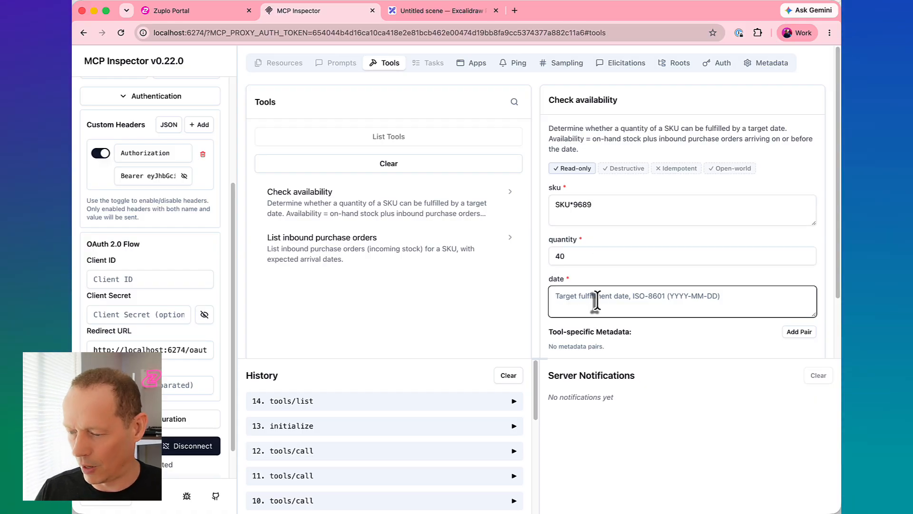
text(2026-09-01)
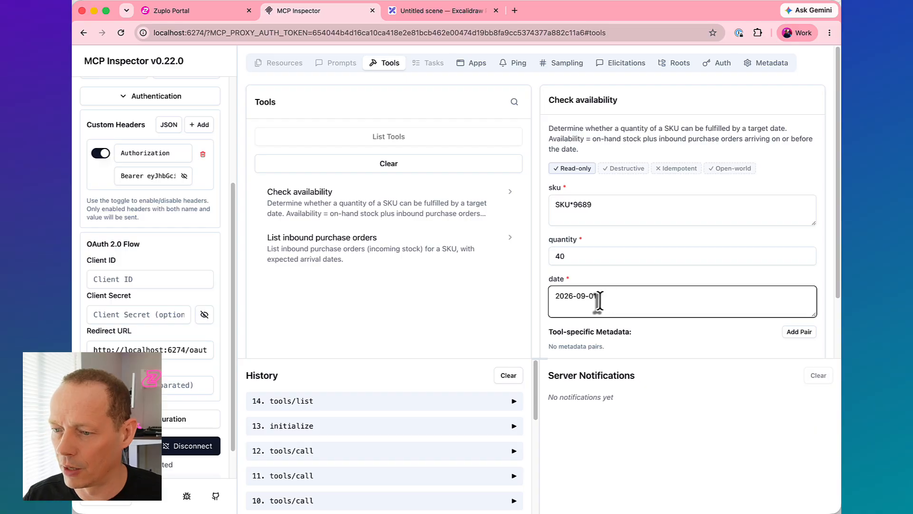
- Run the Check availability tool and review its result
scroll(600, 300, down, 2)
click(593, 308)
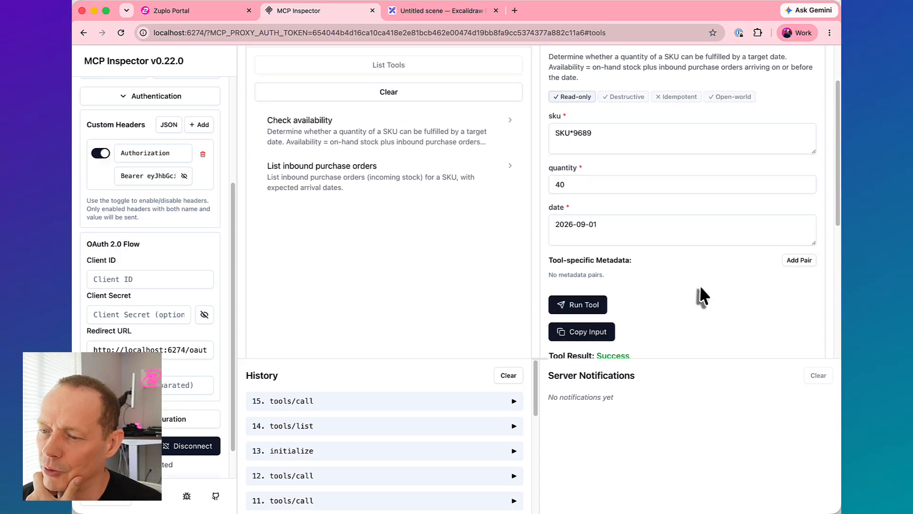
scroll(670, 282, down, 5)
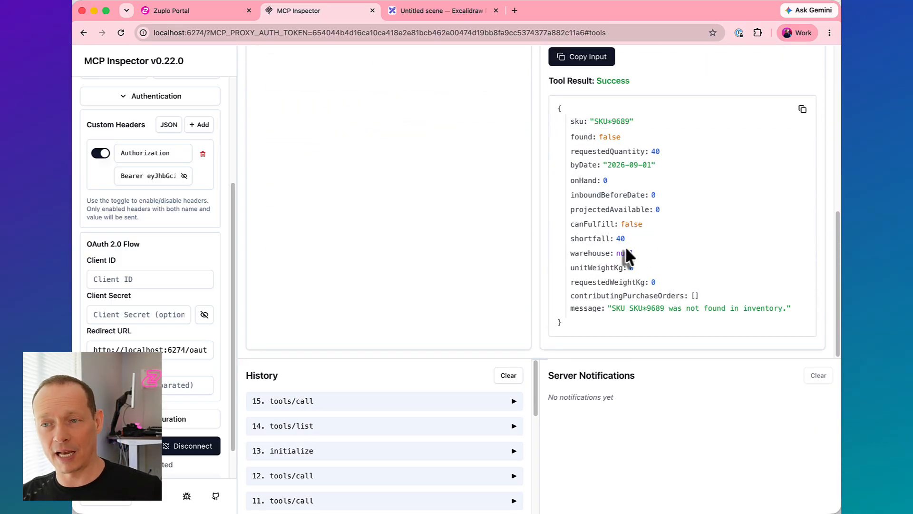
scroll(618, 259, up, 8)
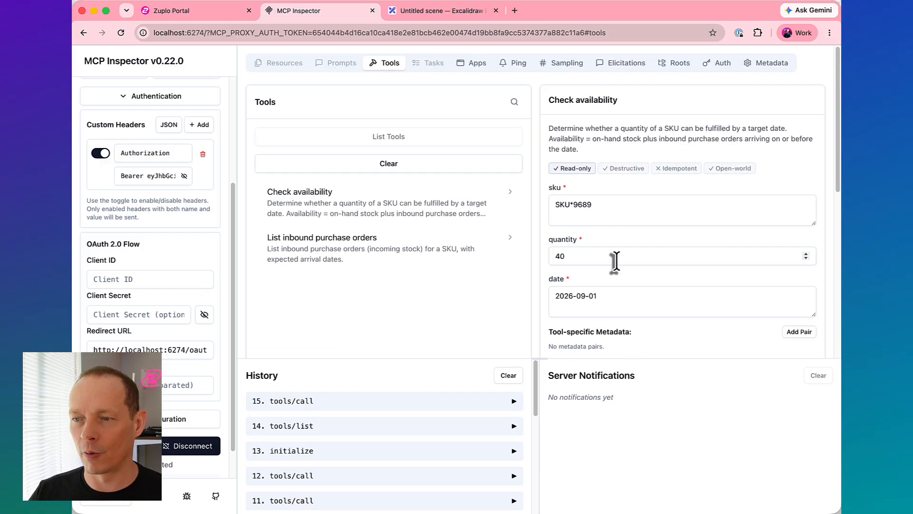
- Switch back to the Zuplo Portal and close the Inventory Service route's test console
click(186, 12)
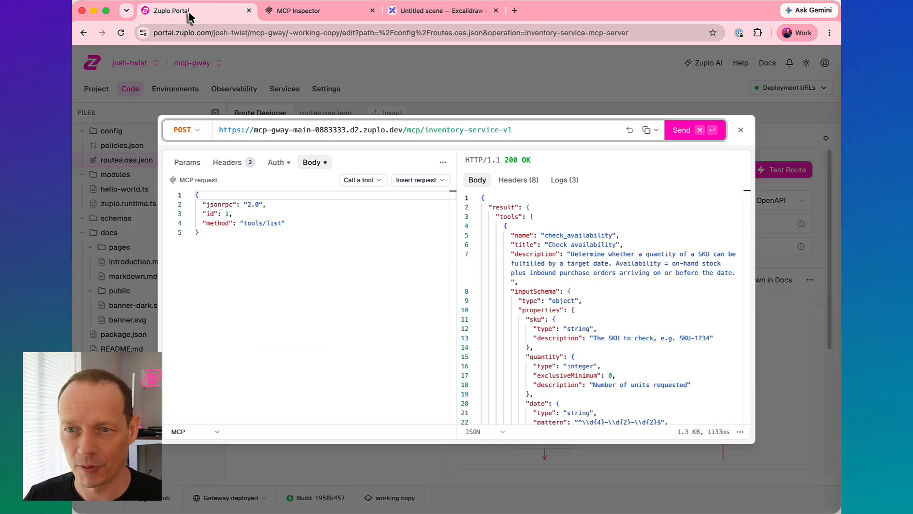
click(741, 130)
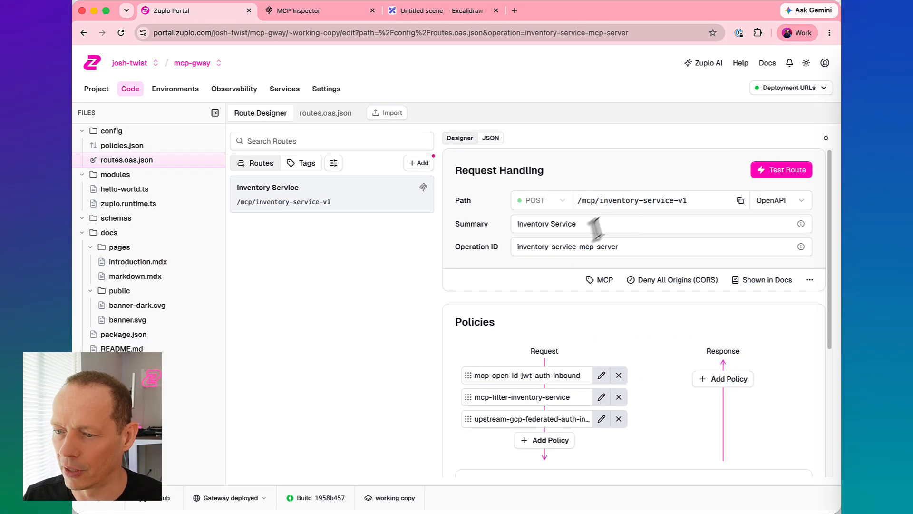
- In the mcp-filter-inventory-service policy, remove public access from the check availability tool, restrict it to the admin role, and save the changes
click(601, 397)
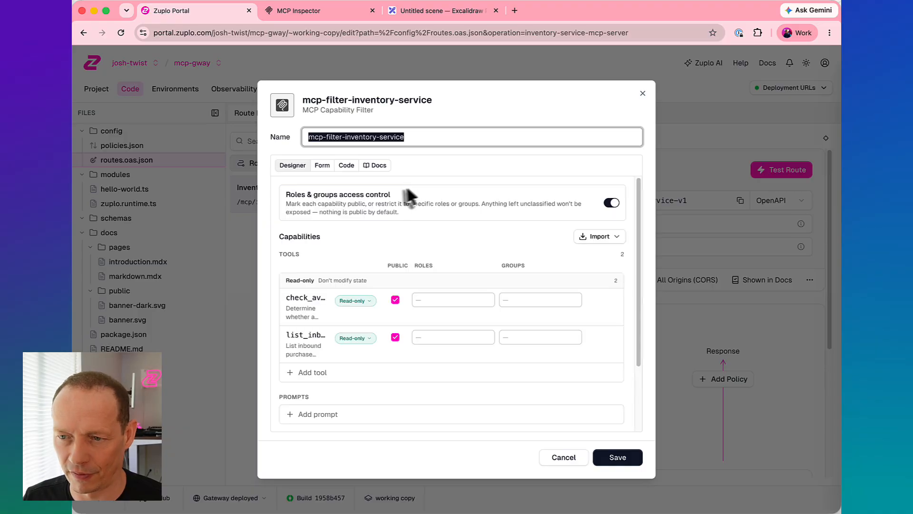
scroll(432, 288, down, 1)
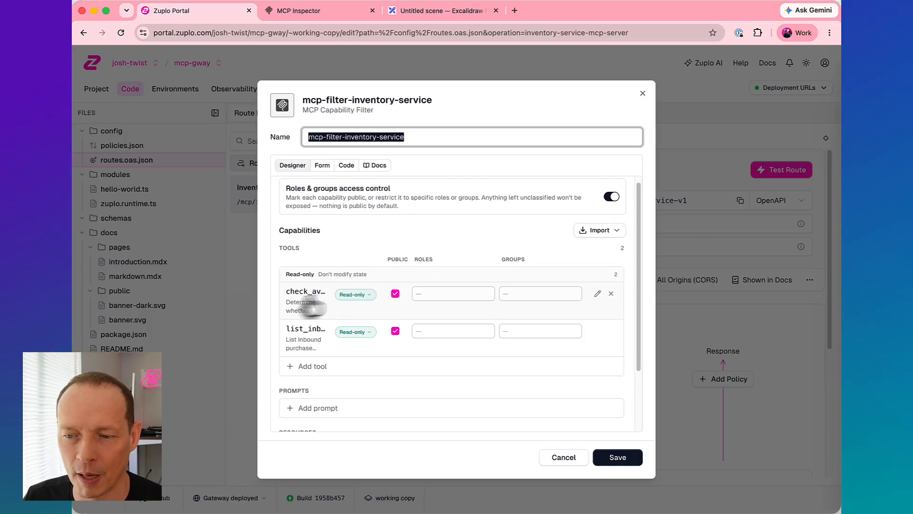
click(395, 295)
click(428, 297)
text(admin)
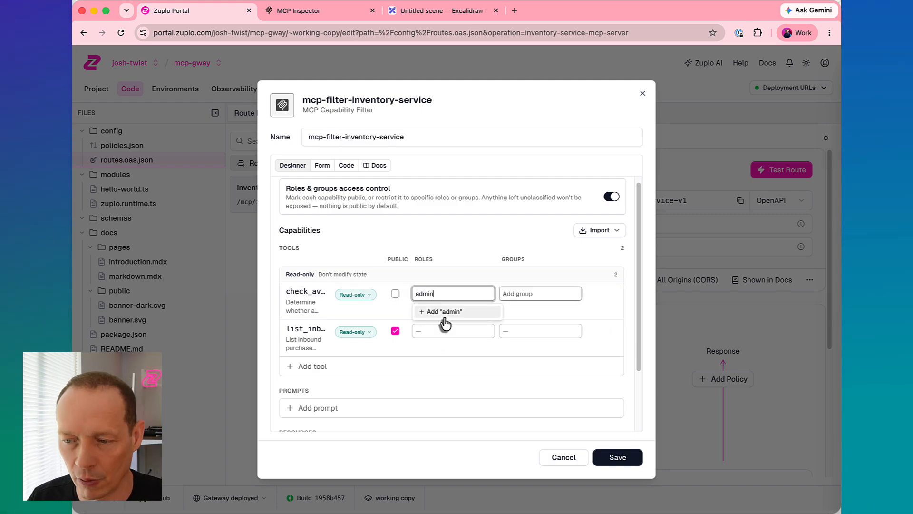
click(449, 312)
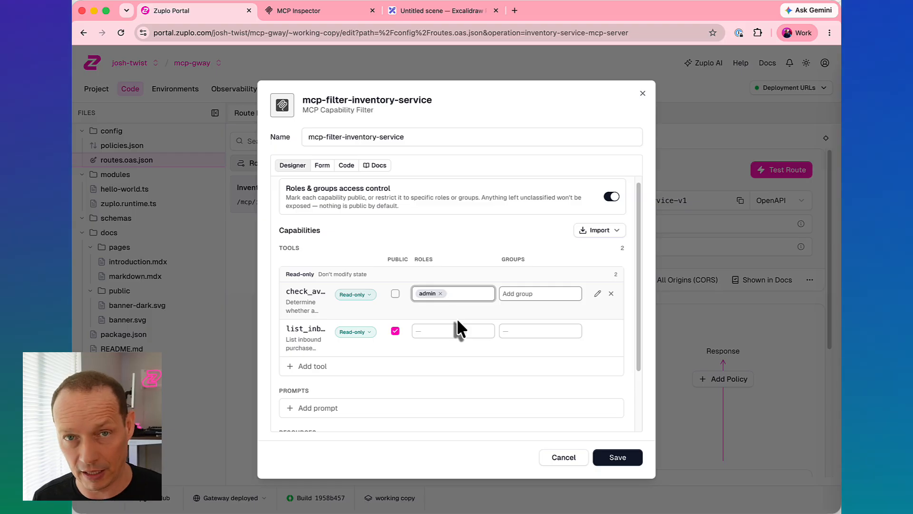
click(627, 459)
click(105, 504)
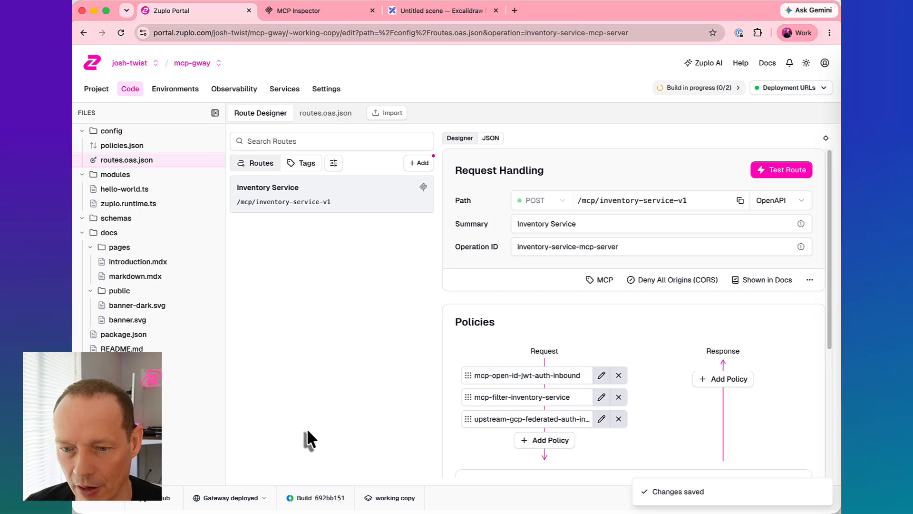
- Switch to MCP Inspector, clear and reload the gateway's tool list to check the role restriction, and return to the Zuplo Portal
click(305, 13)
click(388, 167)
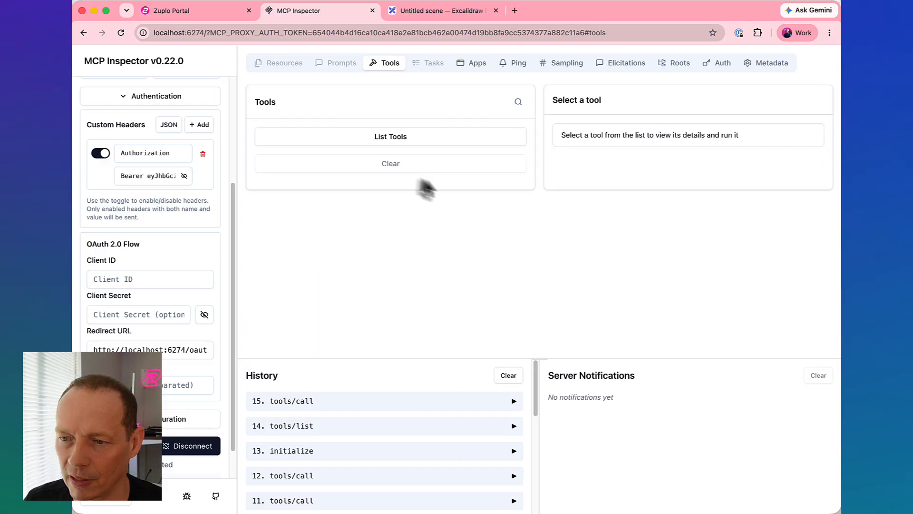
click(407, 142)
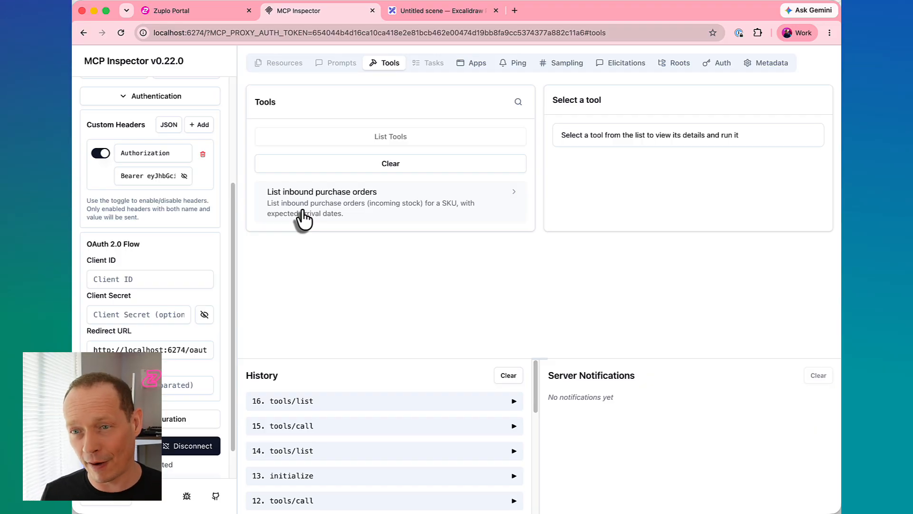
click(188, 12)
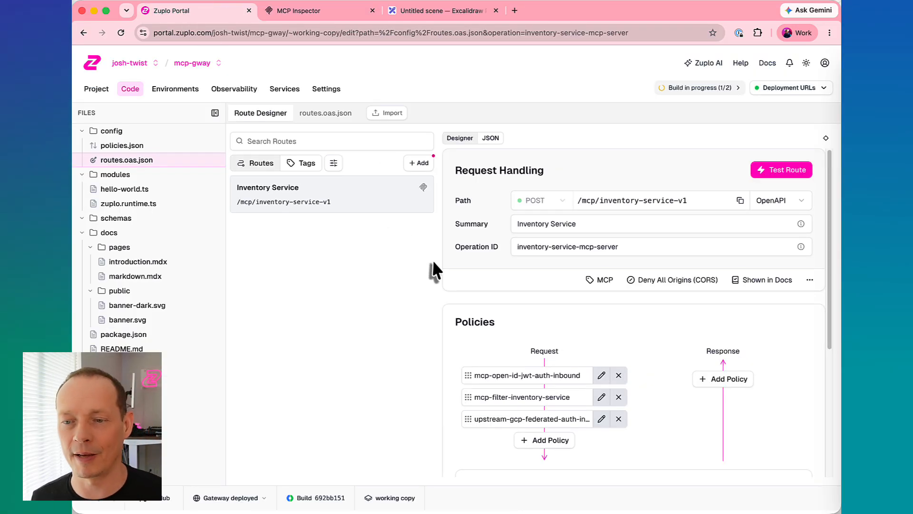